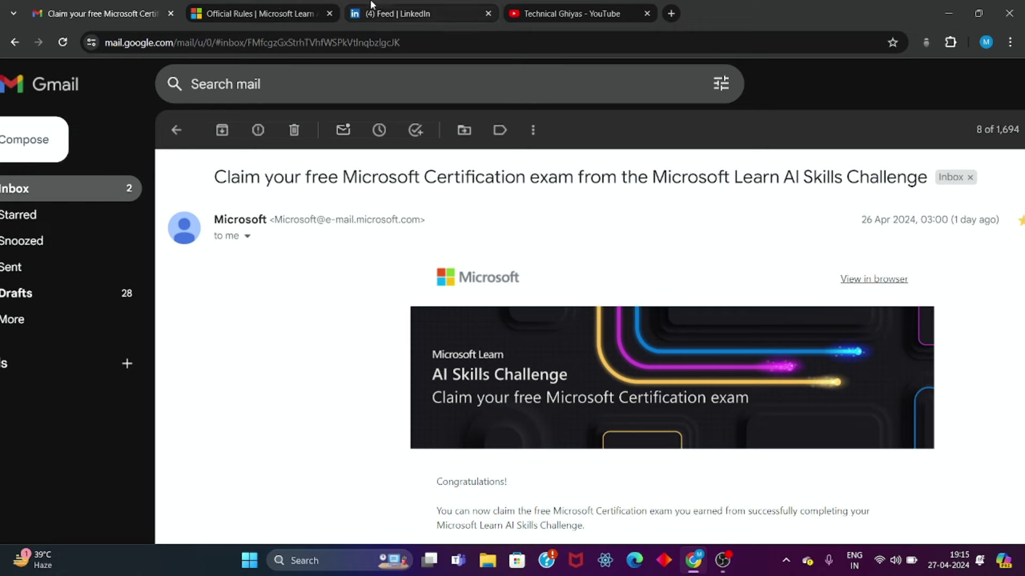
Flip between the official rules, YouTube channel and certification e-mail tabs, ending on the rules page.
left_click(267, 13)
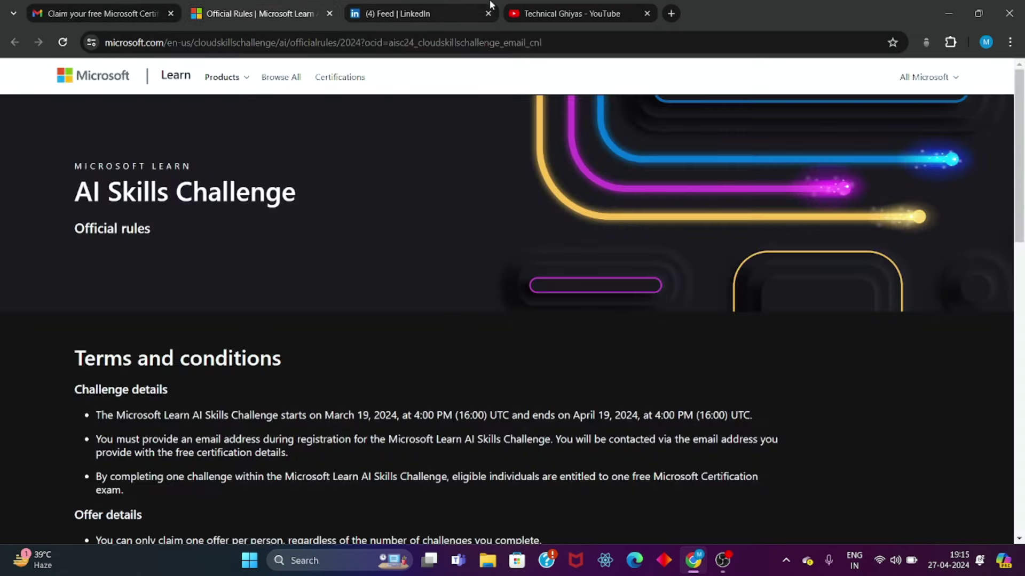
left_click(507, 8)
scroll(175, 290, "up", 2)
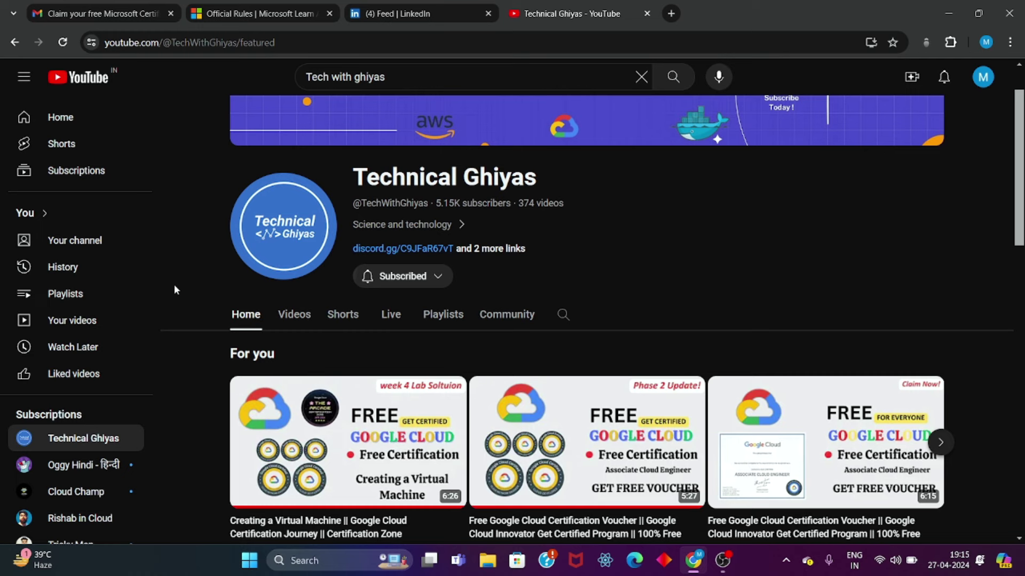
left_click(103, 4)
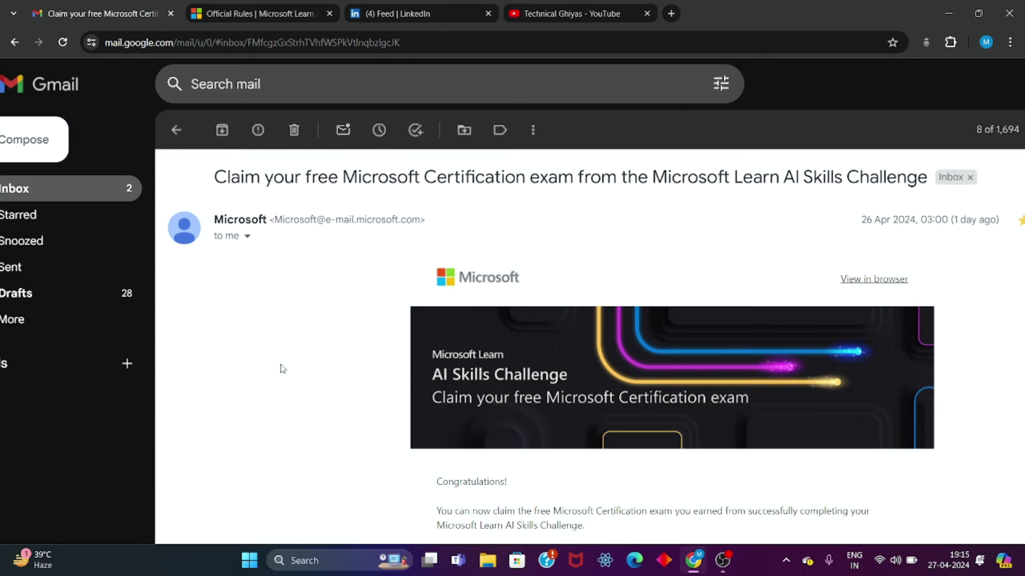
left_click(270, 5)
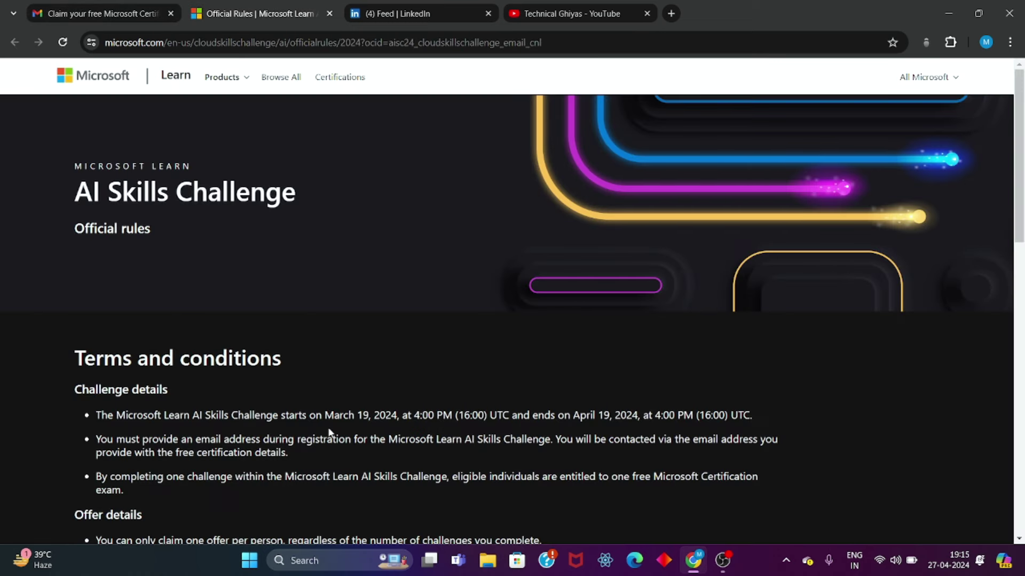
Highlight the challenge dates bullet, then return to the rules and scroll to the eligible exams.
triple_click(593, 416)
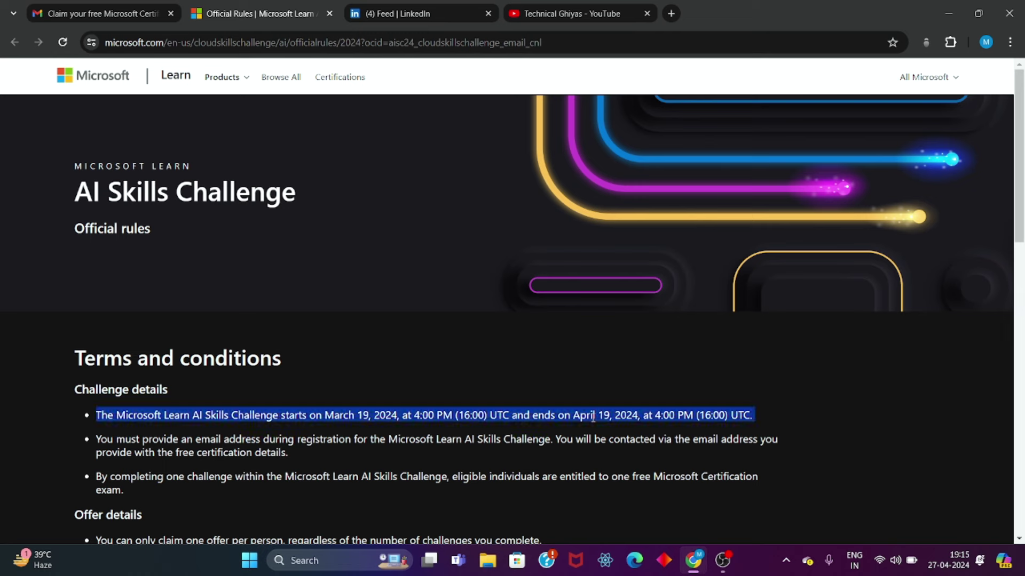
left_click(619, 10)
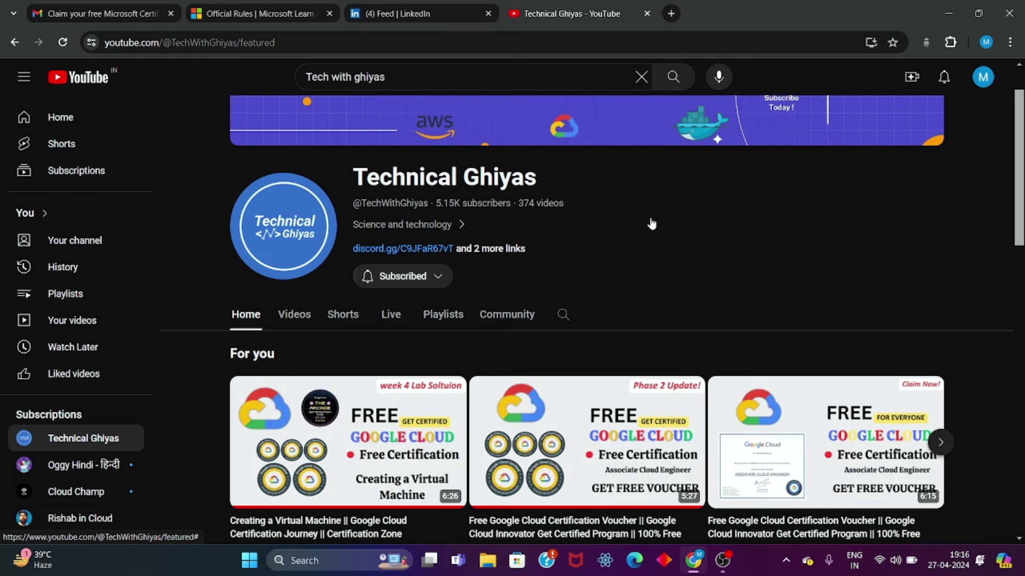
scroll(651, 224, "down", 5)
key("ctrl+2")
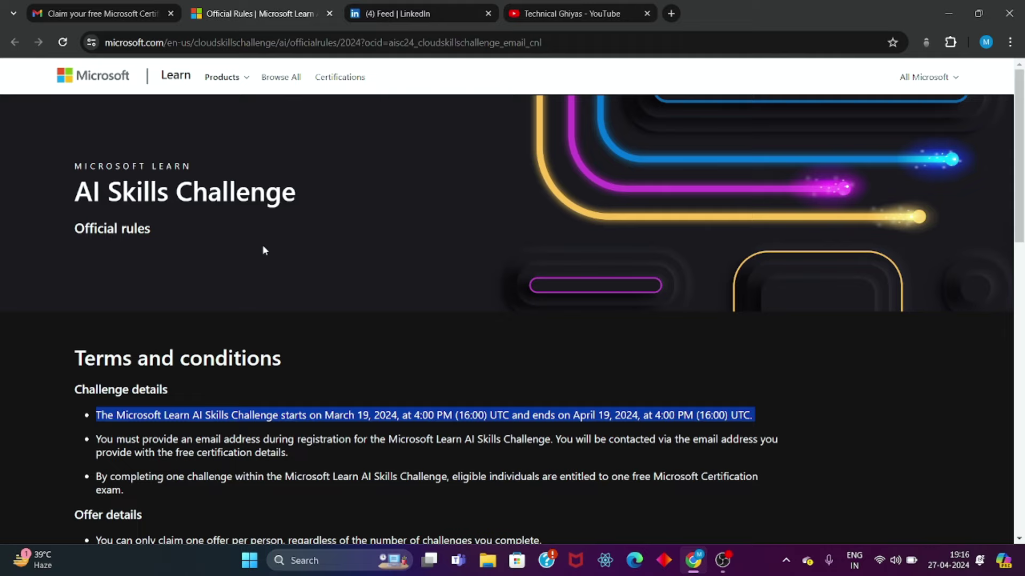
scroll(264, 249, "down", 2)
scroll(263, 249, "down", 7)
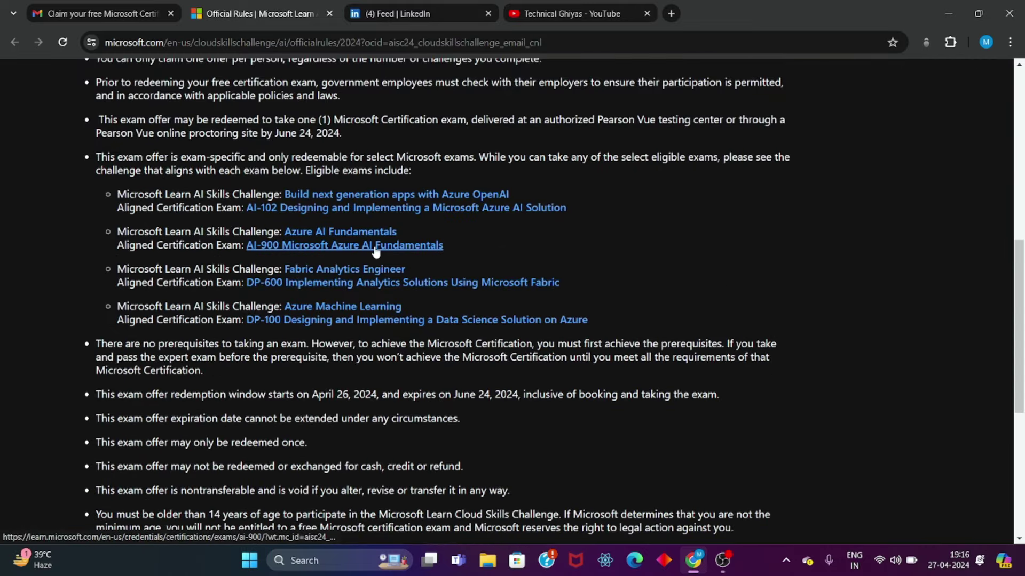
left_click(102, 14)
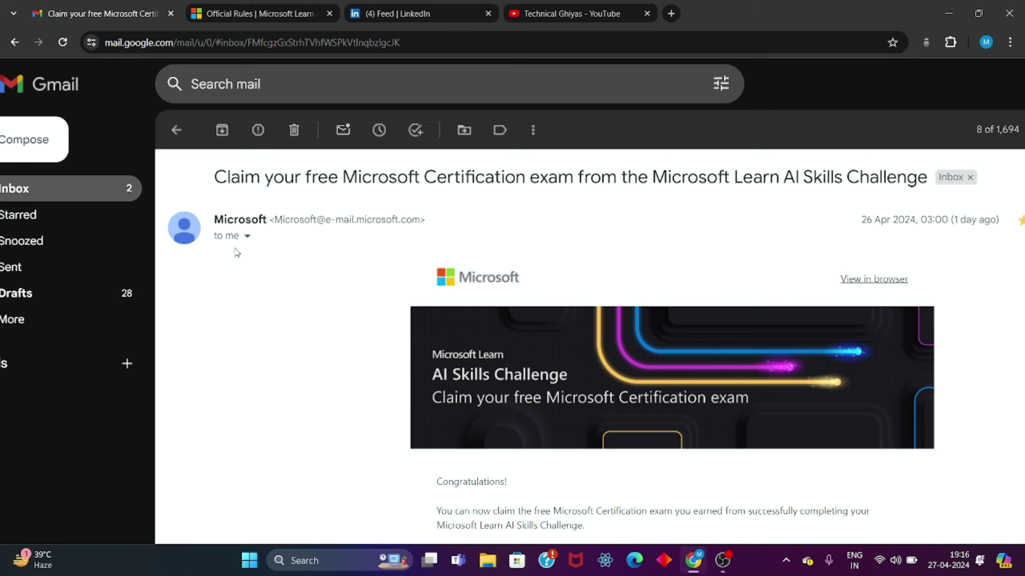
scroll(514, 178, "down", 10)
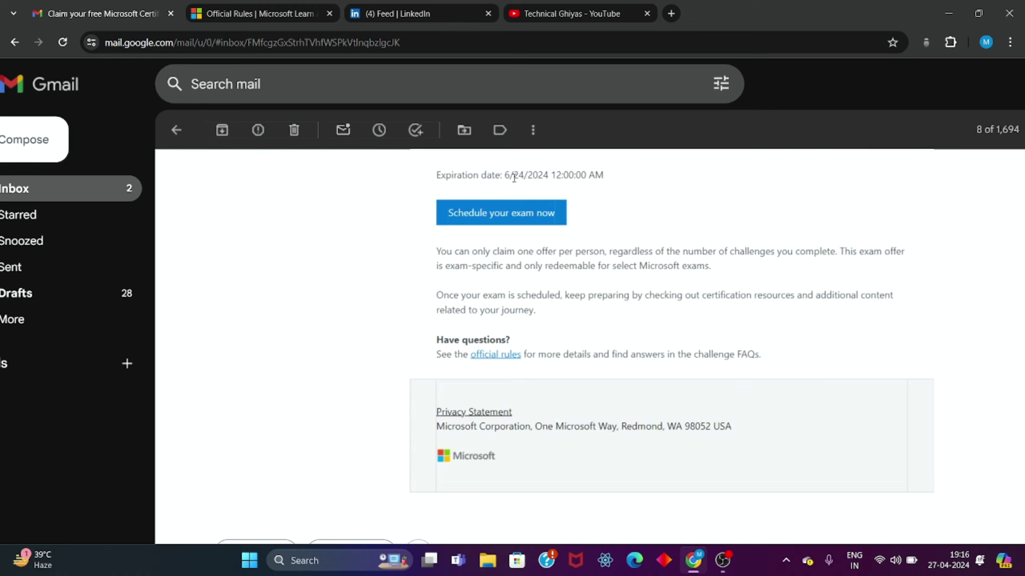
scroll(390, 269, "up", 10)
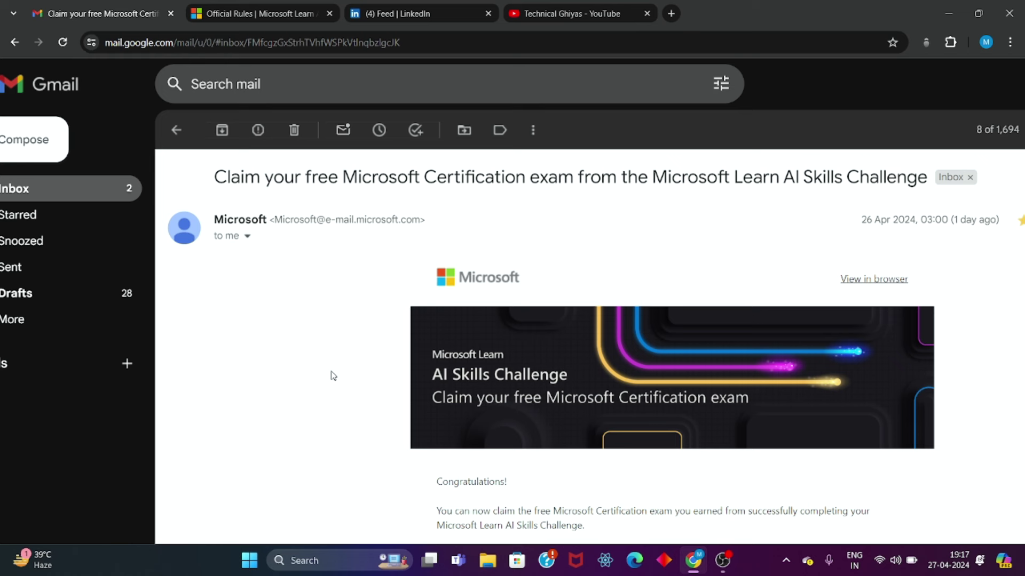
triple_click(275, 177)
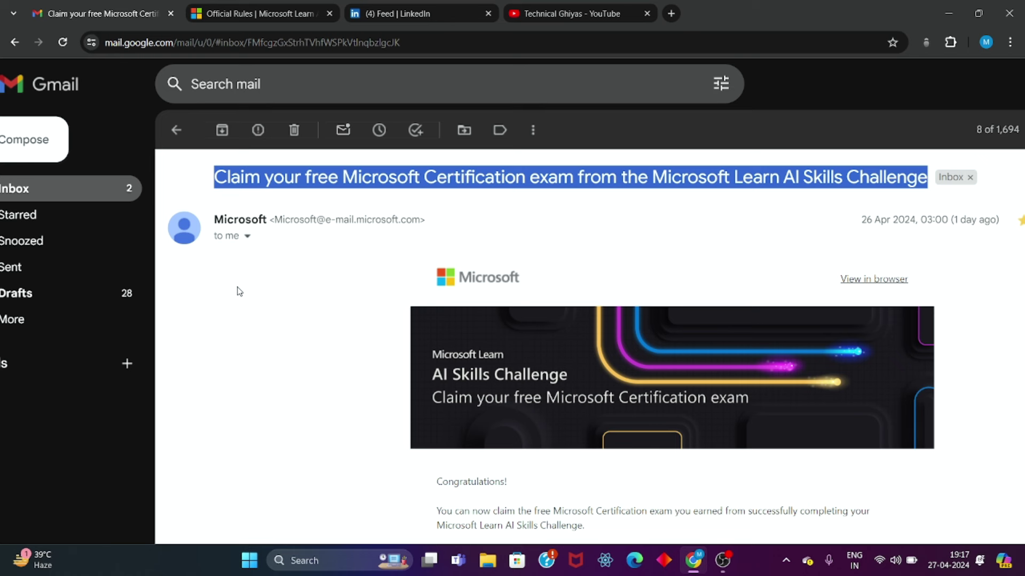
left_click(271, 391)
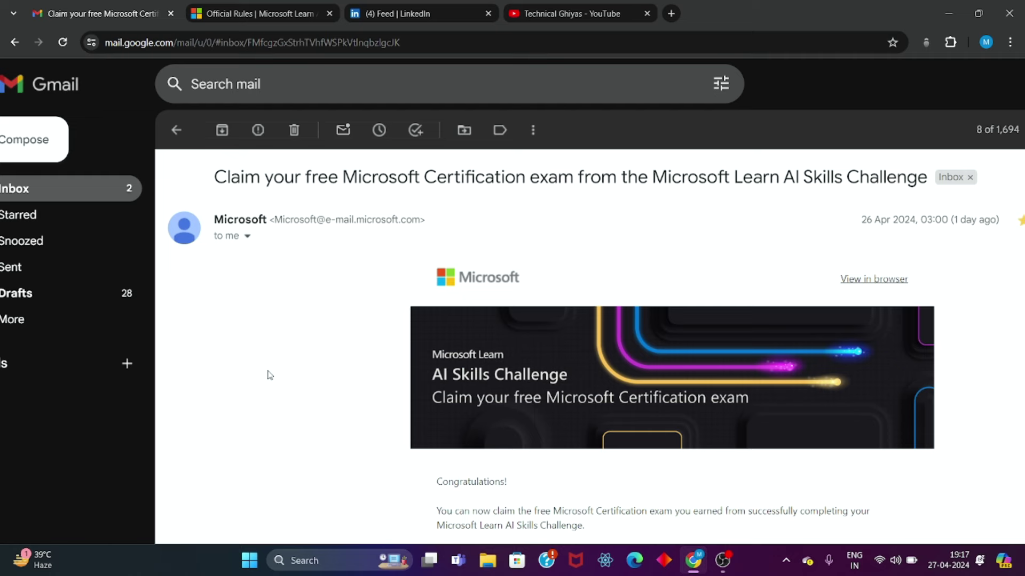
left_click(261, 7)
scroll(158, 270, "up", 10)
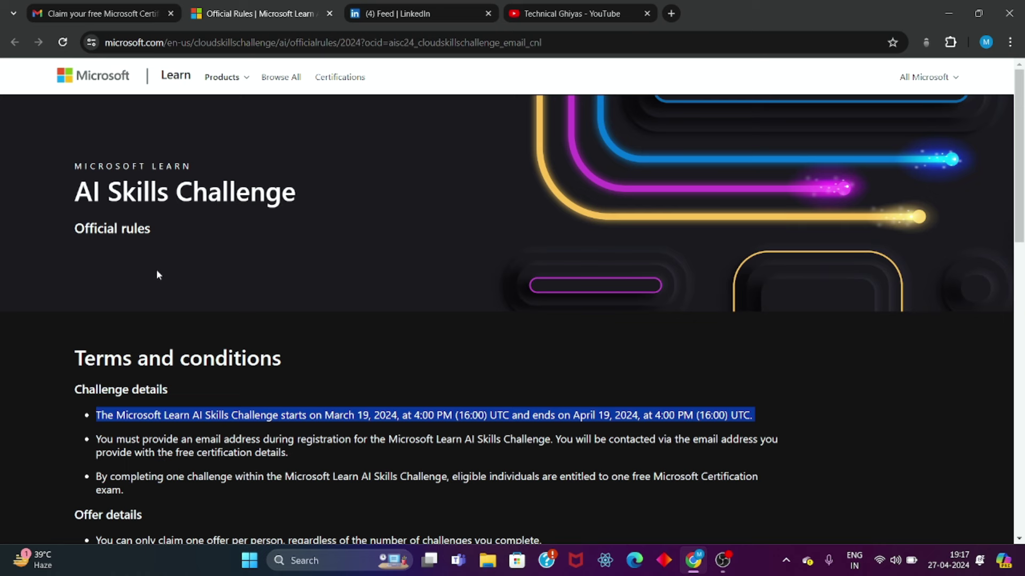
Deselect the highlighted first rule and open the AI-900 Microsoft Azure AI Fundamentals exam link.
scroll(155, 272, "down", 5)
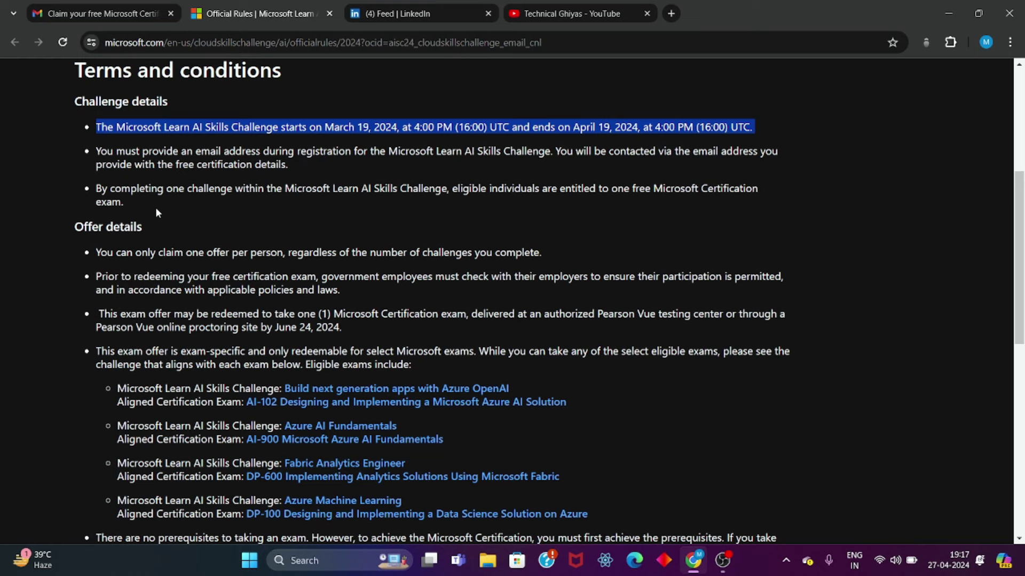
scroll(155, 207, "up", 1)
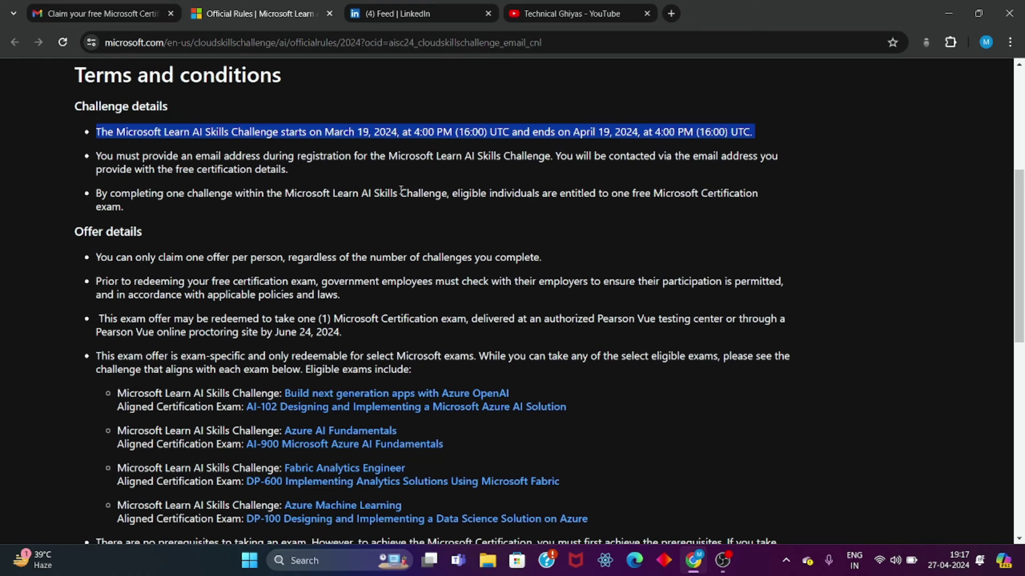
scroll(401, 190, "down", 1)
left_click(238, 189)
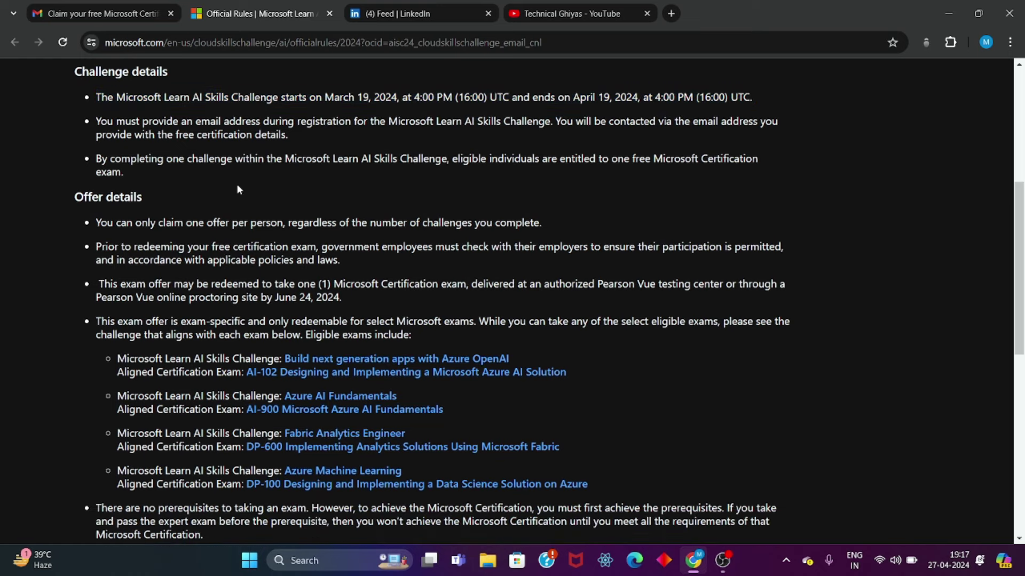
scroll(238, 189, "down", 1)
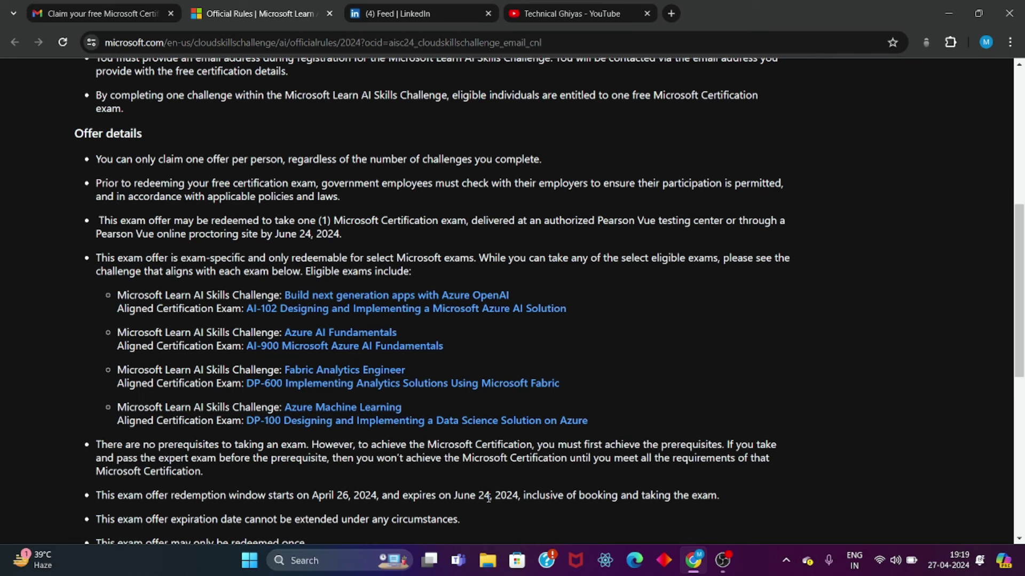
scroll(488, 498, "down", 1)
left_click(439, 281)
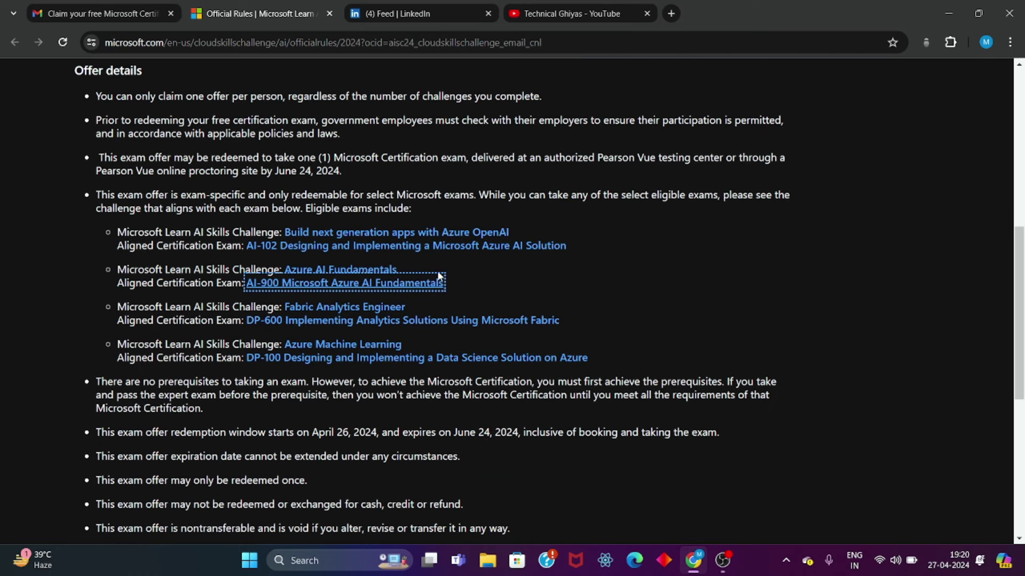
Open the AI-900 certification page and jump to Take the exam, showing the $99 USD price.
left_click(405, 283)
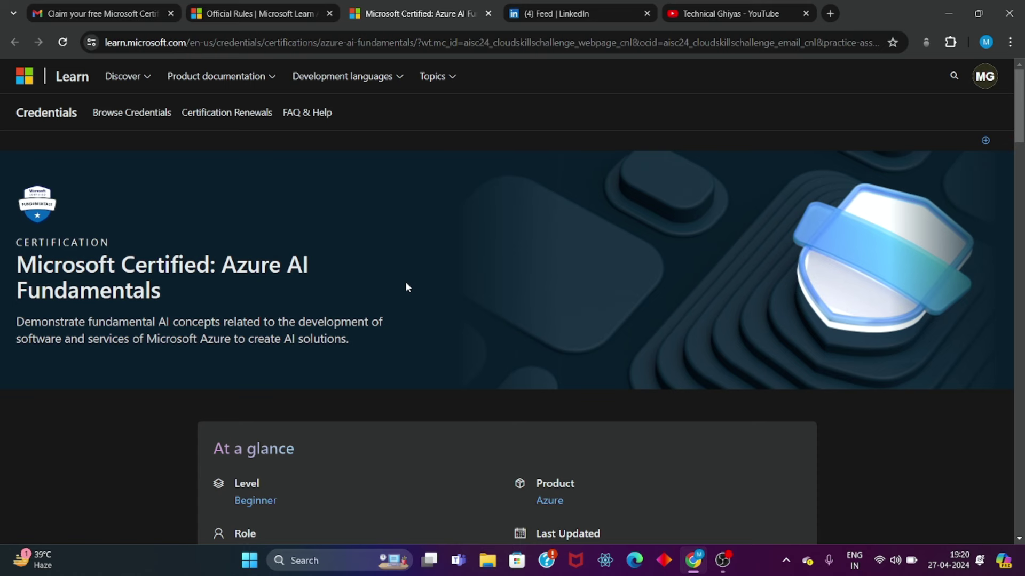
scroll(321, 312, "down", 3)
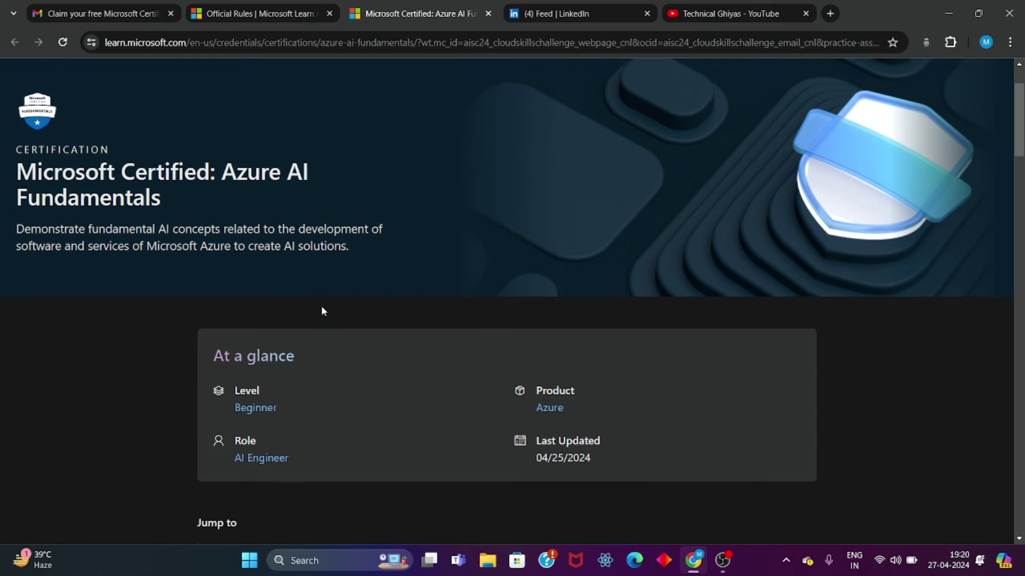
scroll(321, 311, "down", 5)
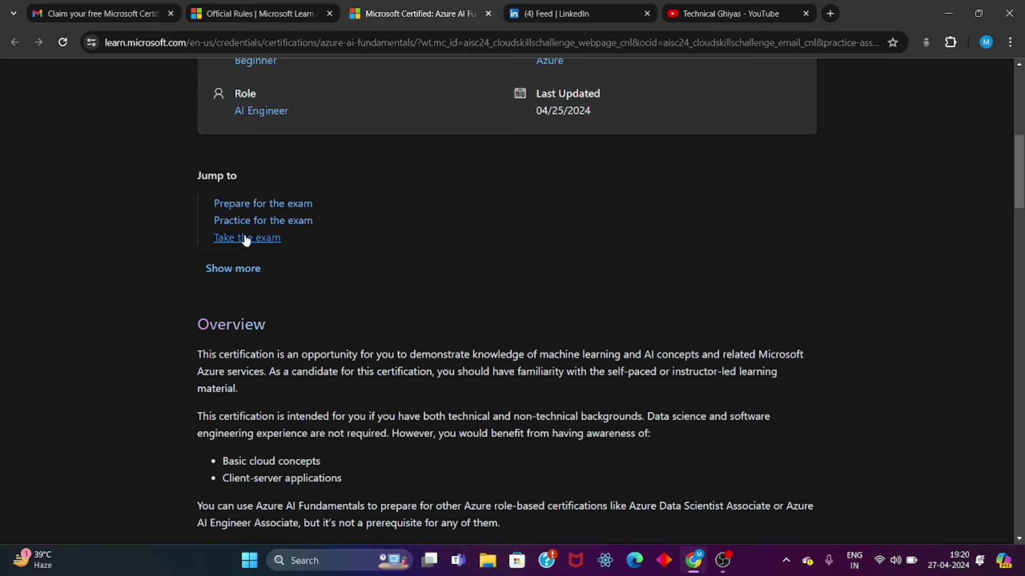
left_click(246, 238)
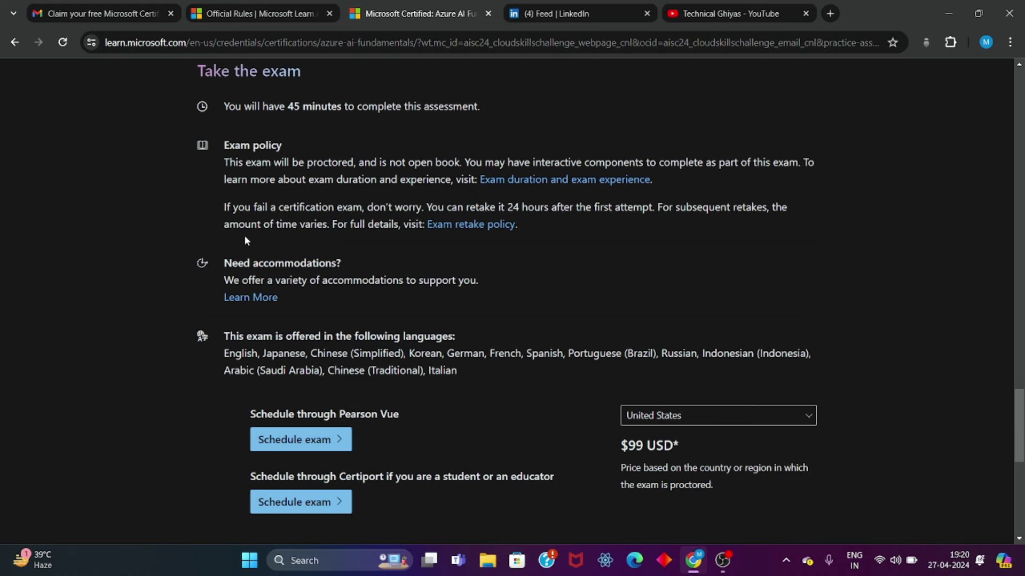
scroll(245, 239, "down", 2)
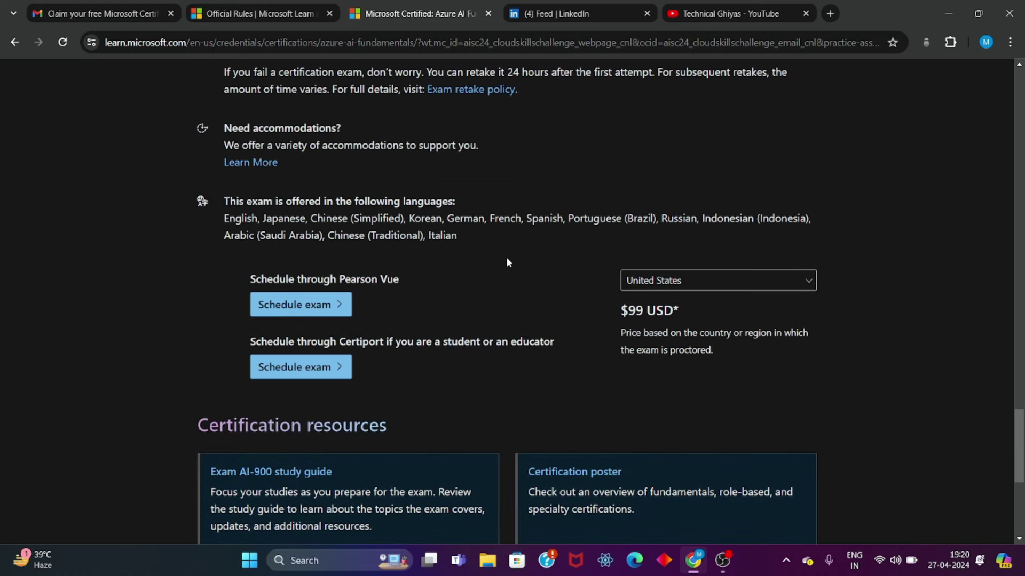
double_click(642, 308)
left_click(642, 308)
scroll(322, 372, "down", 1)
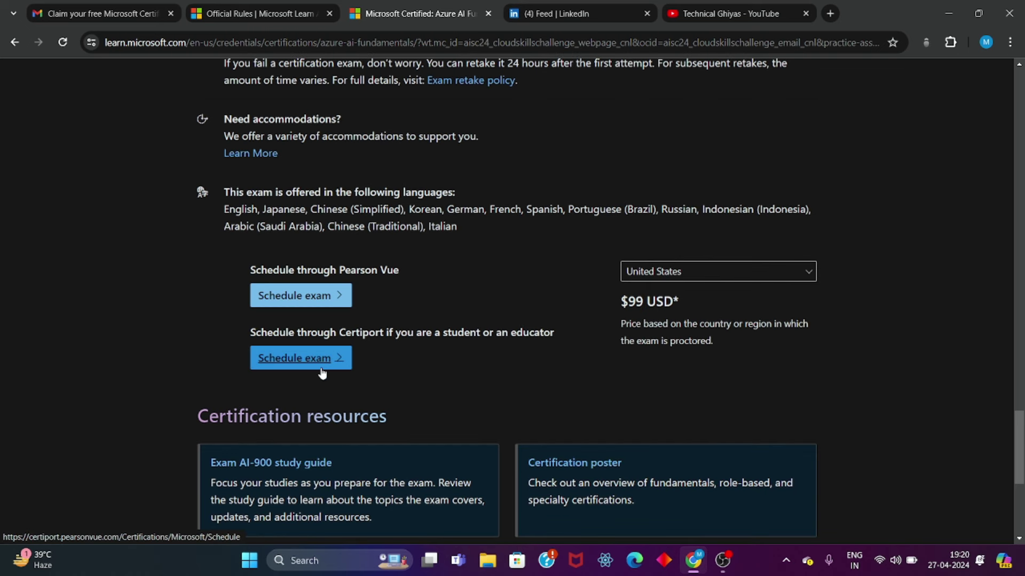
Autofill the account e-mail, check it for discounts (none found), and continue to Schedule Exam.
left_click(332, 306)
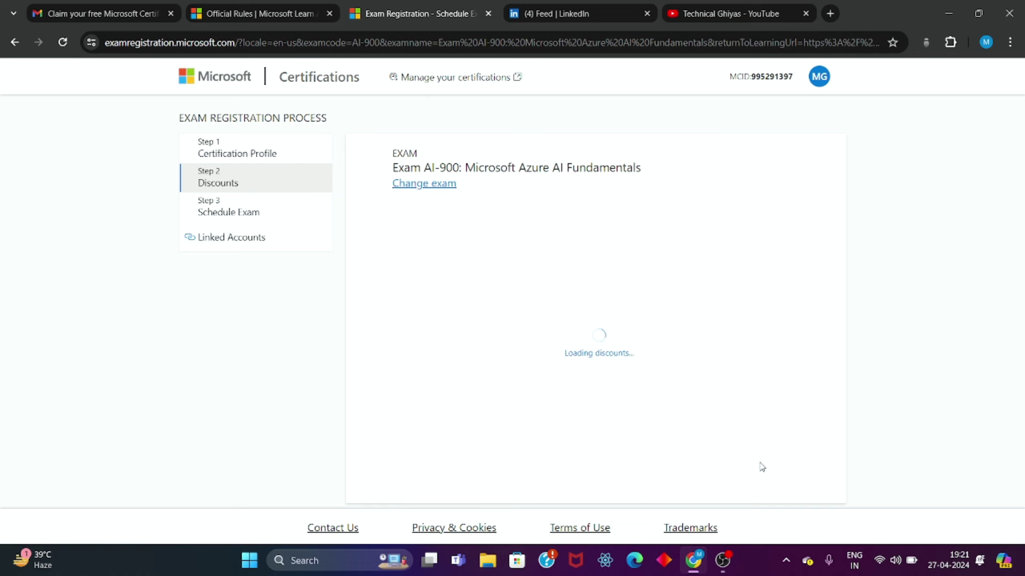
scroll(509, 324, "down", 3)
left_click(509, 364)
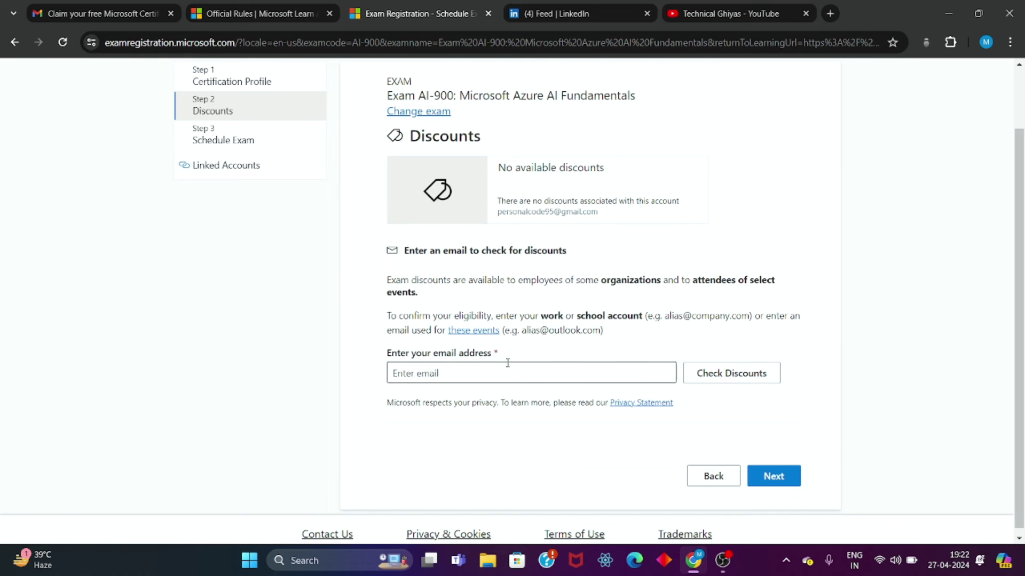
left_click(515, 402)
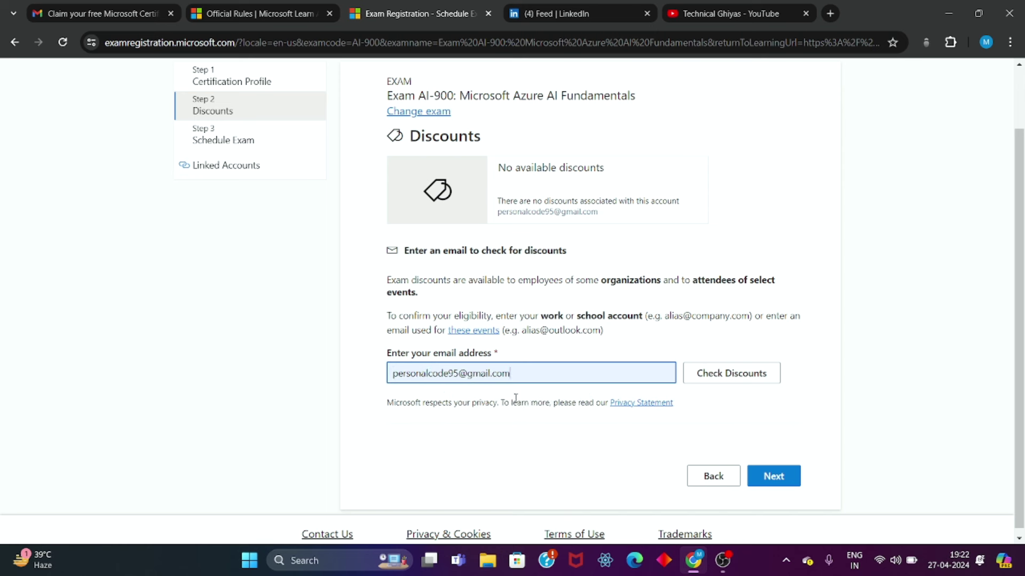
left_click(736, 372)
left_click(738, 372)
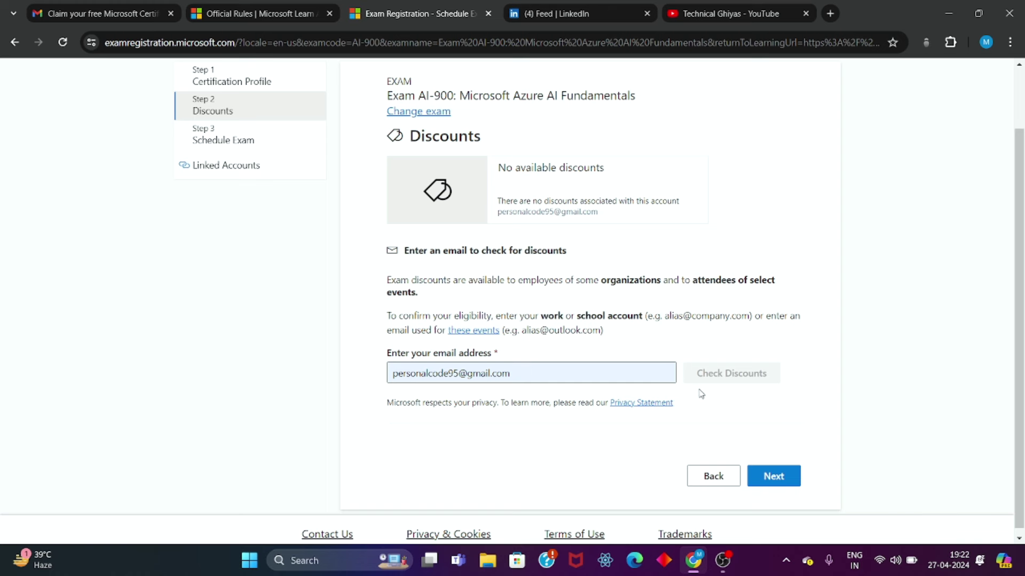
scroll(699, 394, "down", 1)
scroll(705, 393, "down", 1)
left_click(784, 473)
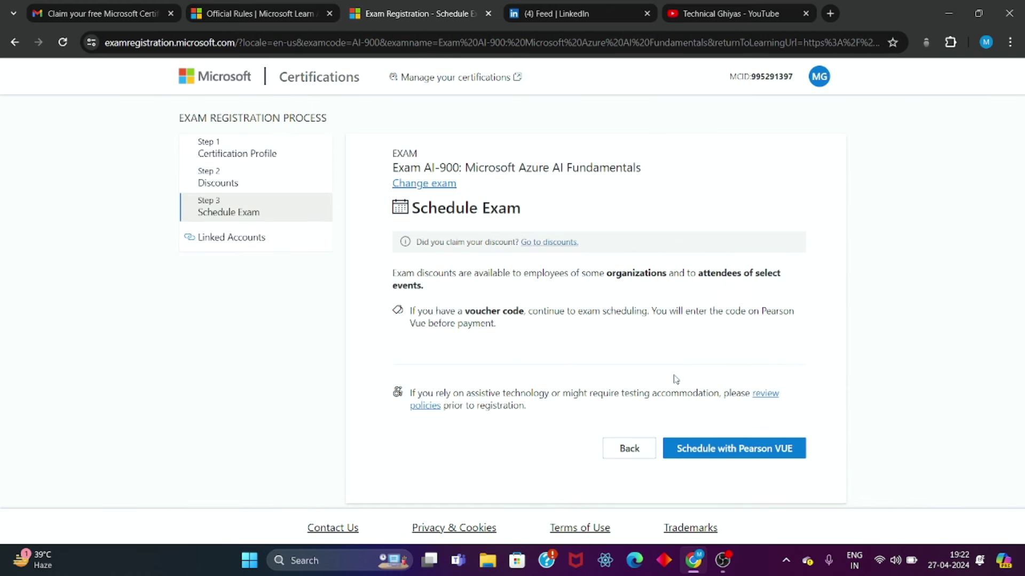
Choose Schedule with Pearson VUE, try the test-center option, then return to exam options.
left_click(729, 449)
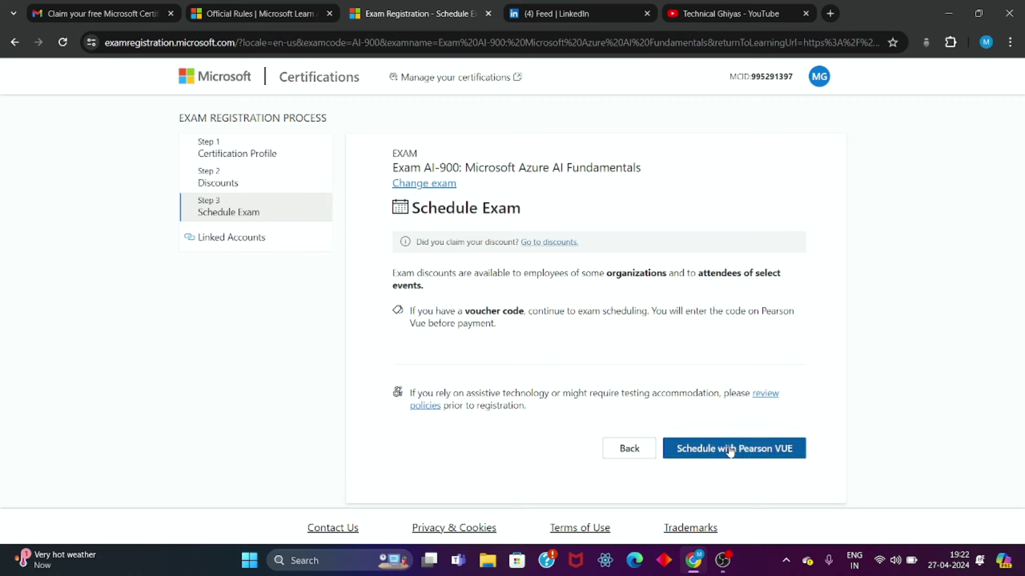
scroll(542, 336, "down", 8)
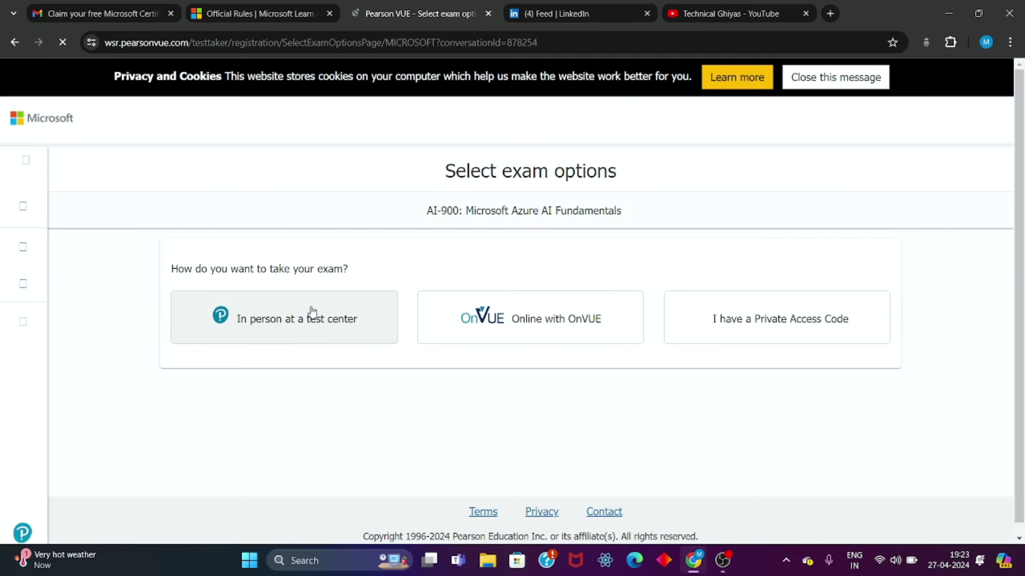
left_click(288, 326)
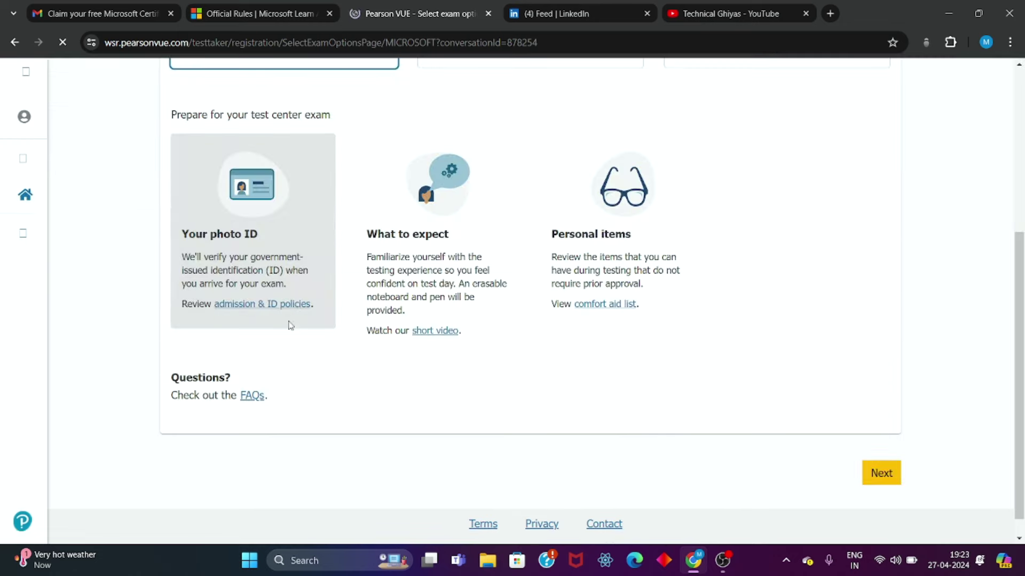
left_click(15, 43)
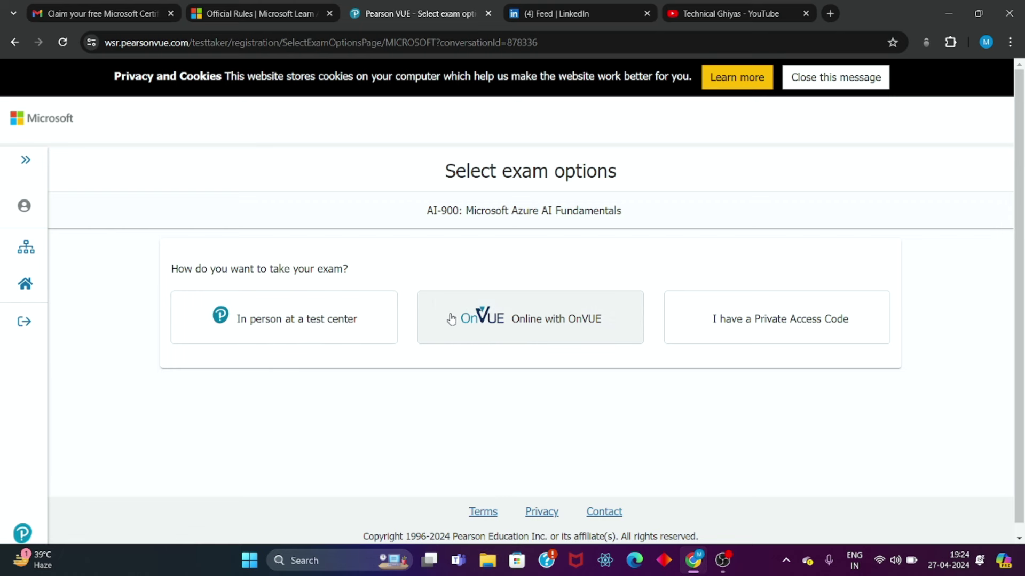
Choose to take the AI-900 exam online with OnVUE.
left_click(470, 319)
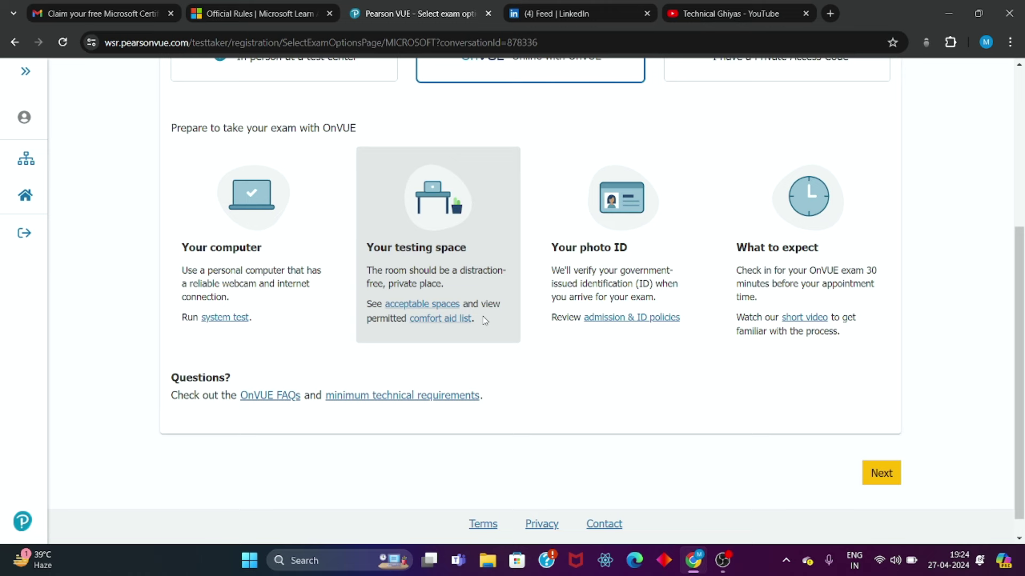
scroll(485, 320, "up", 3)
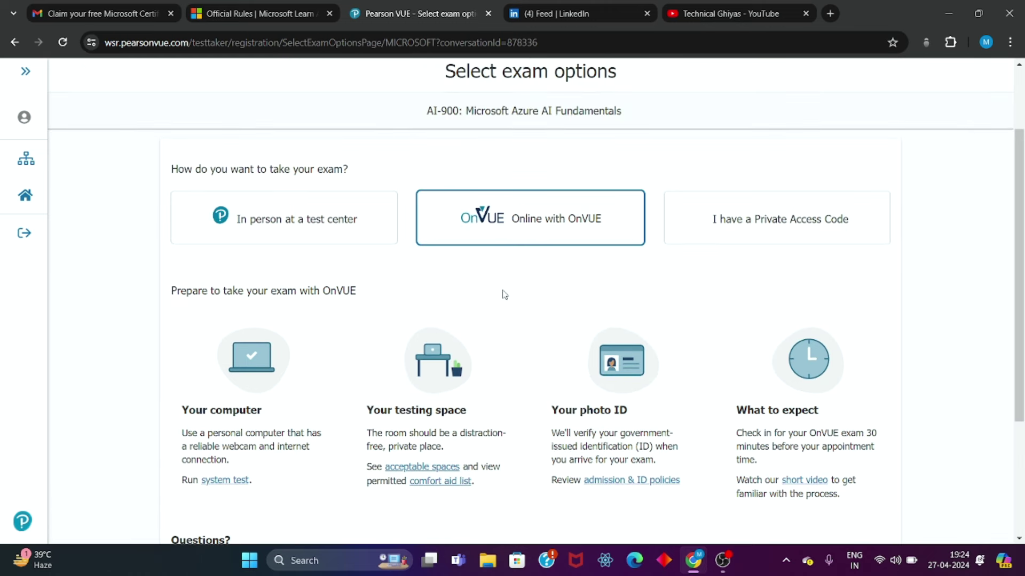
scroll(505, 294, "down", 3)
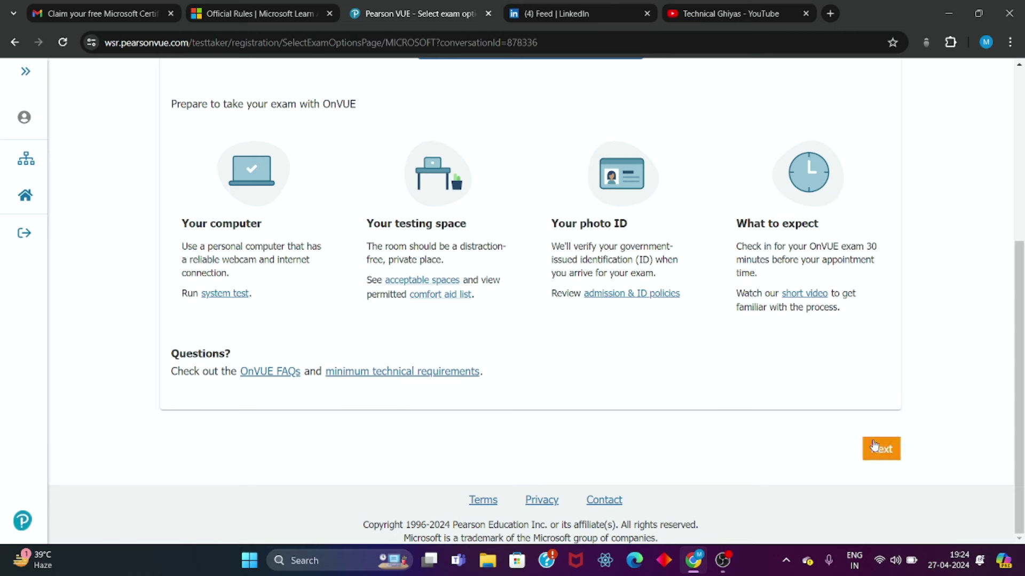
left_click(876, 445)
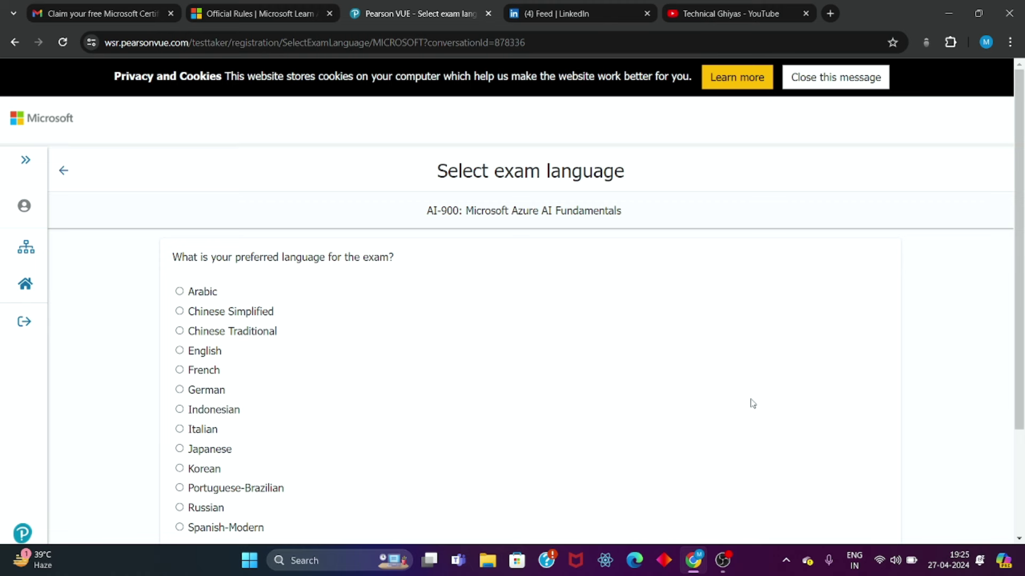
Set English as the exam language and continue.
scroll(417, 357, "down", 3)
left_click(179, 214)
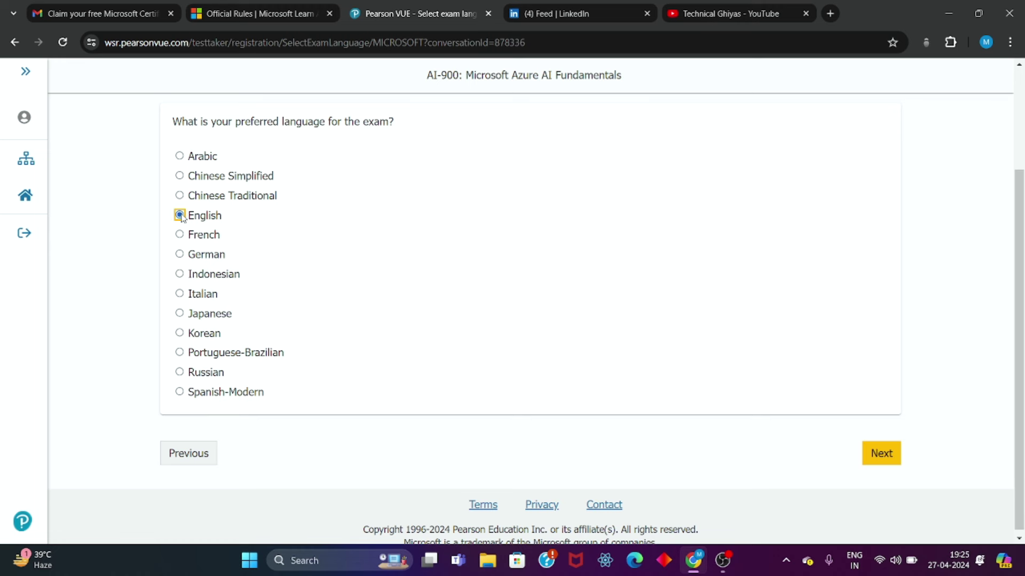
left_click(888, 457)
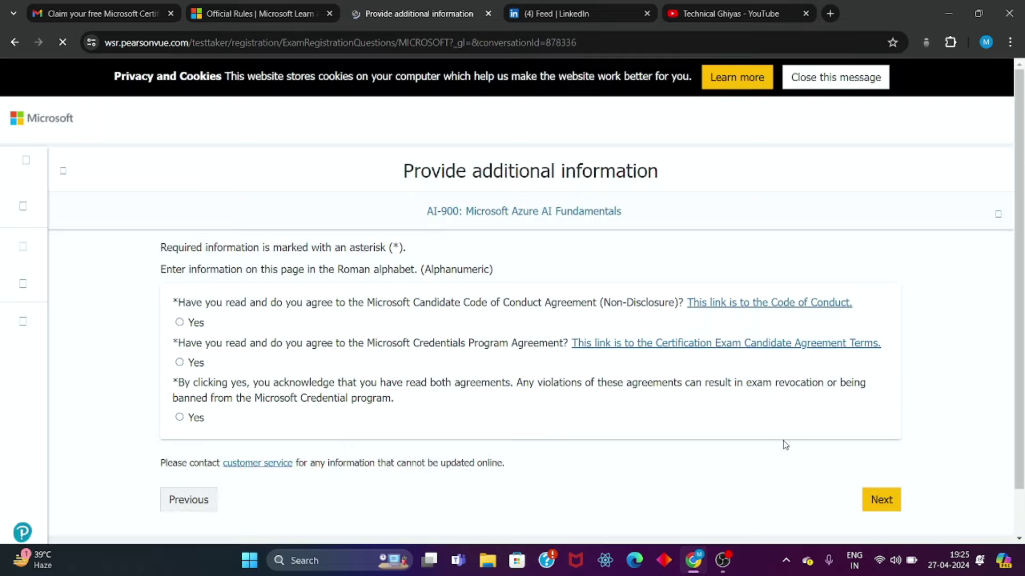
scroll(507, 388, "down", 1)
Answer Yes to the Code of Conduct, Credentials Program Agreement and read acknowledgement, then submit.
left_click(179, 297)
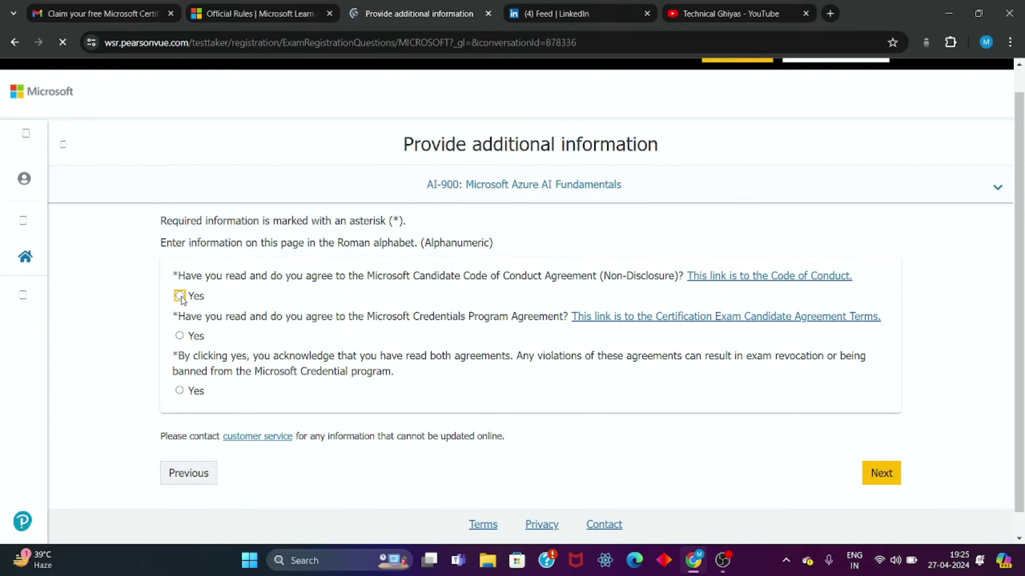
left_click(180, 336)
left_click(180, 390)
left_click(864, 480)
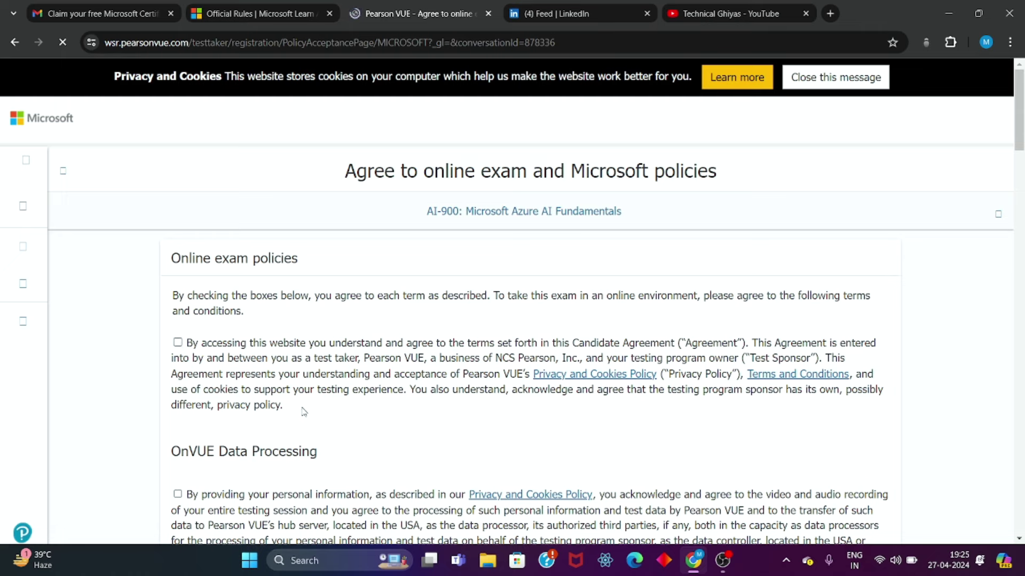
Tick Candidate Agreement, proctoring monitoring, Third Party Prohibition, Limited License and Facial Comparison policies.
left_click(178, 342)
scroll(174, 291, "down", 6)
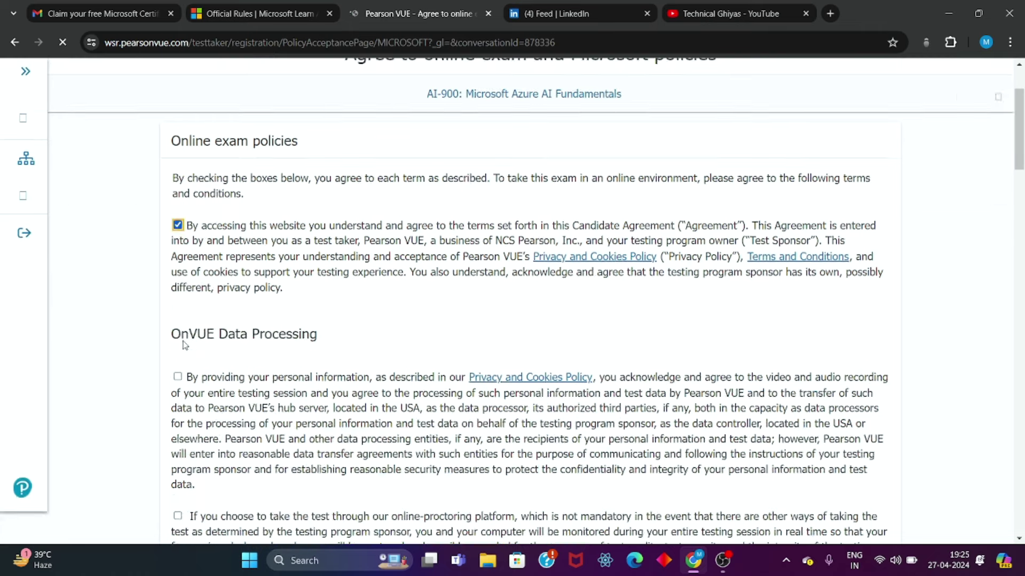
left_click(176, 282)
scroll(175, 288, "down", 2)
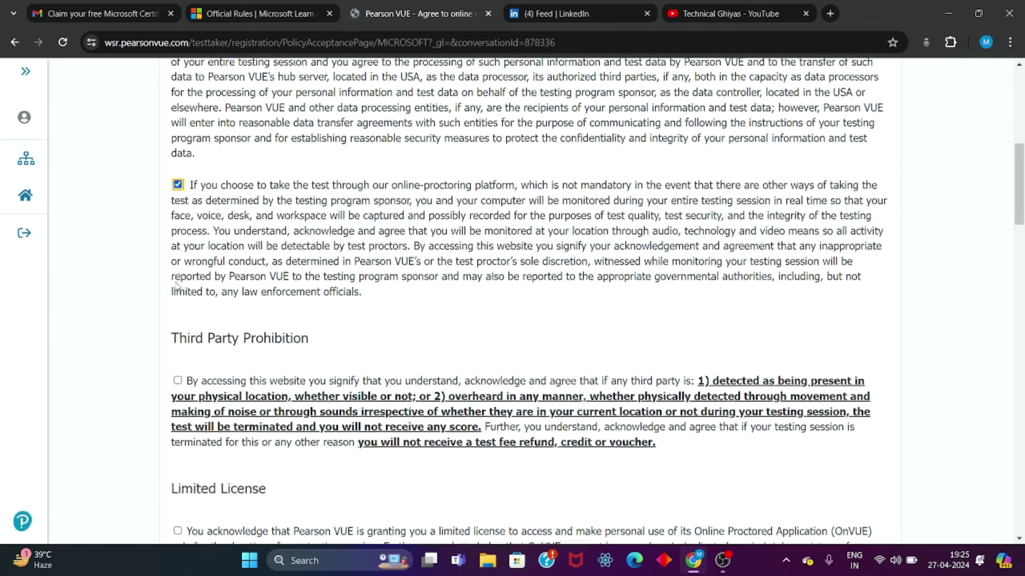
left_click(177, 363)
scroll(176, 365, "down", 4)
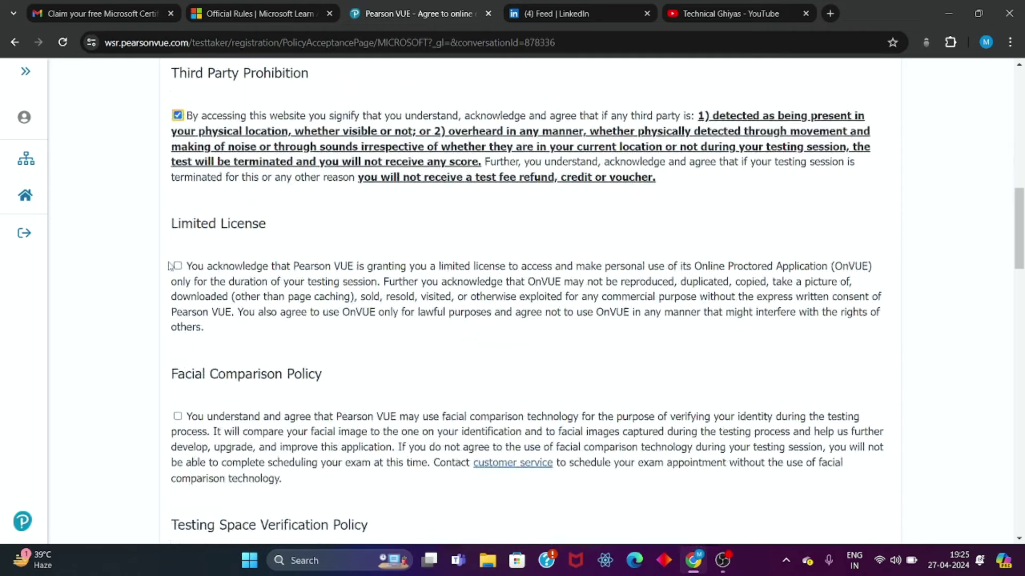
left_click(177, 266)
left_click(177, 416)
Tick the Testing Space Verification Policy and agree to the policies at the bottom.
scroll(177, 416, "down", 4)
left_click(177, 308)
scroll(213, 325, "down", 6)
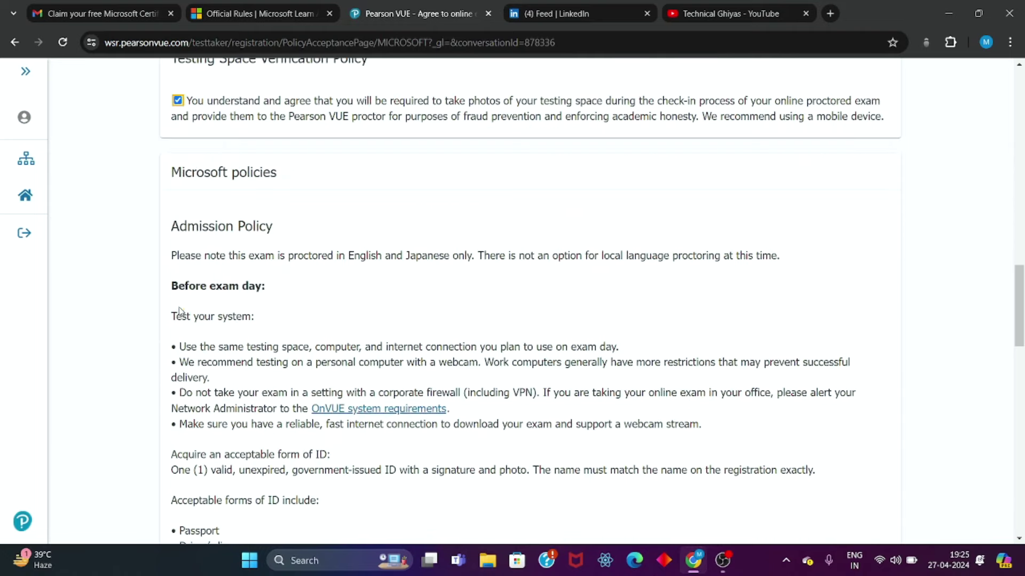
scroll(269, 346, "down", 5)
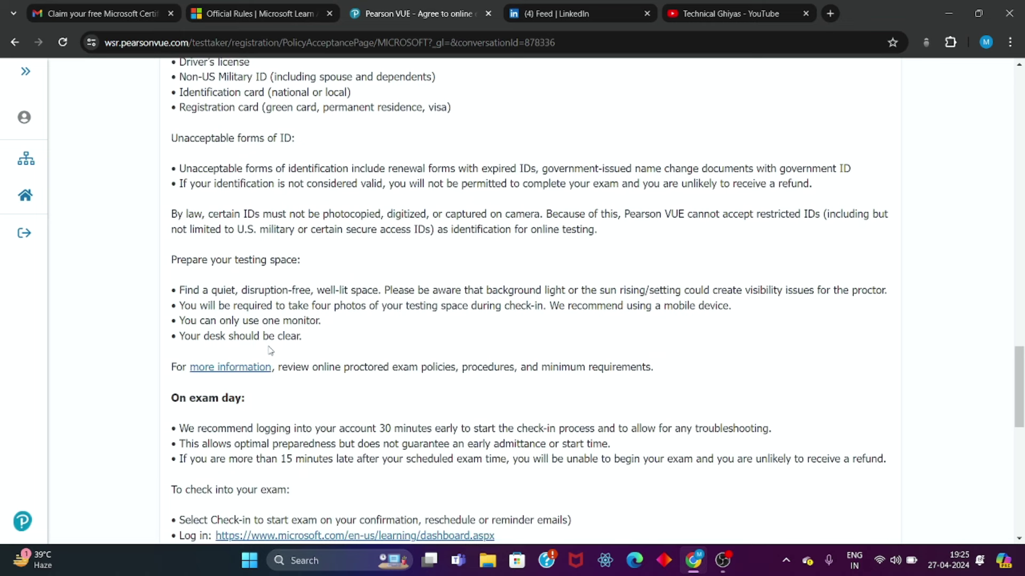
scroll(270, 351, "down", 4)
scroll(270, 351, "down", 3)
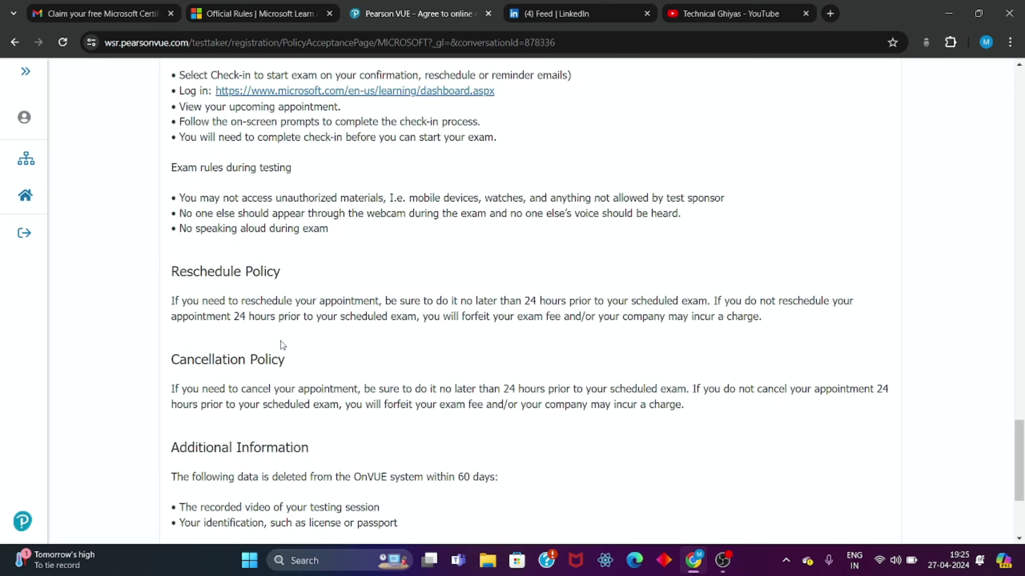
scroll(409, 357, "down", 3)
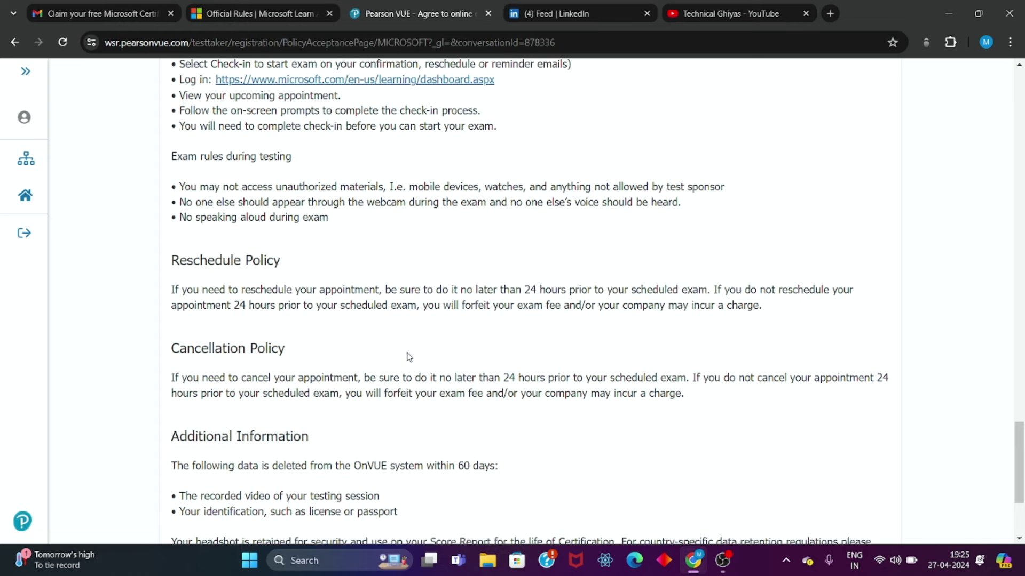
left_click(873, 447)
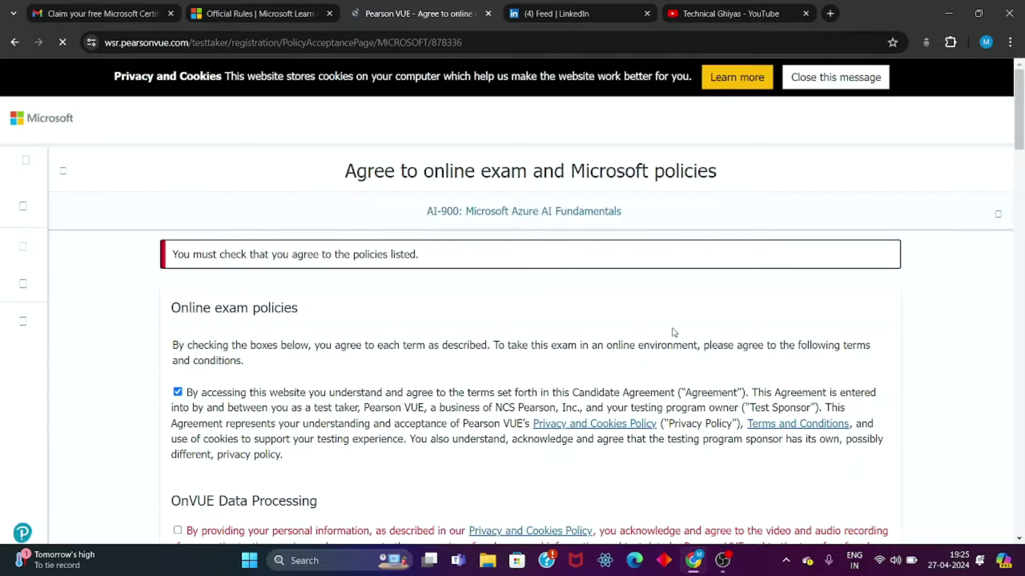
Accept the OnVUE Data Processing policy, resubmit the policies, and keep English as proctor language.
scroll(309, 250, "down", 3)
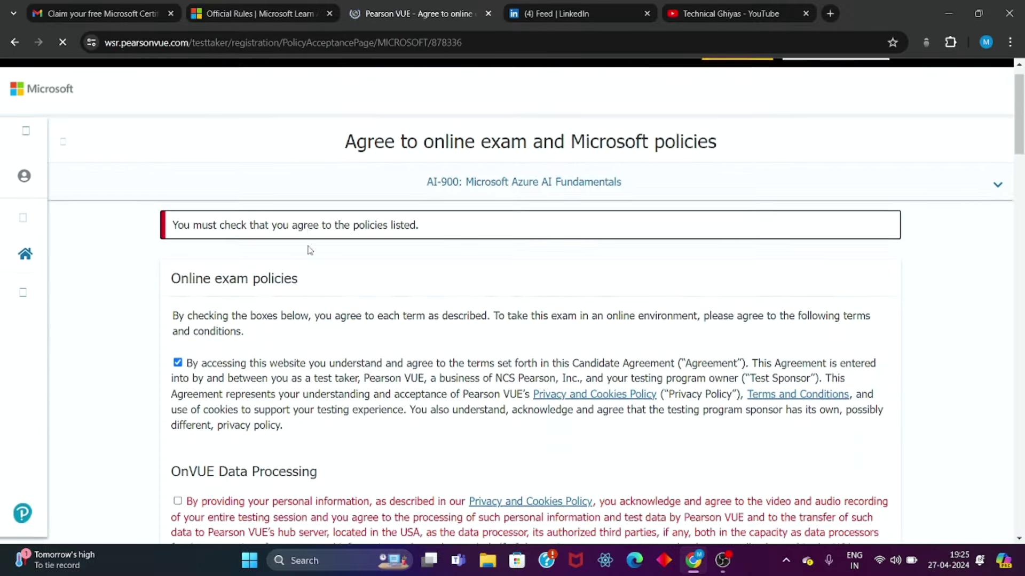
left_click(178, 382)
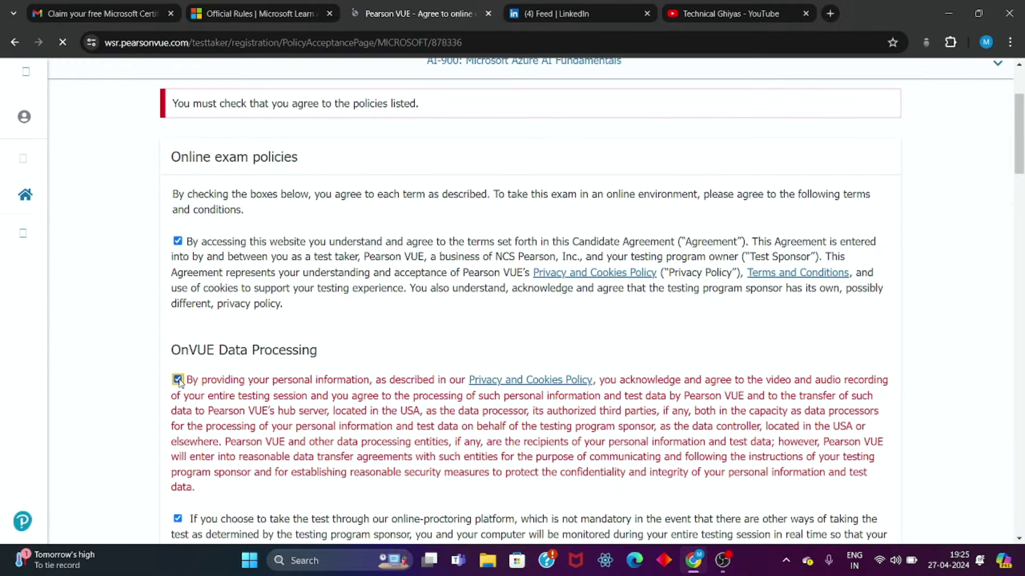
scroll(180, 383, "down", 10)
scroll(635, 384, "down", 15)
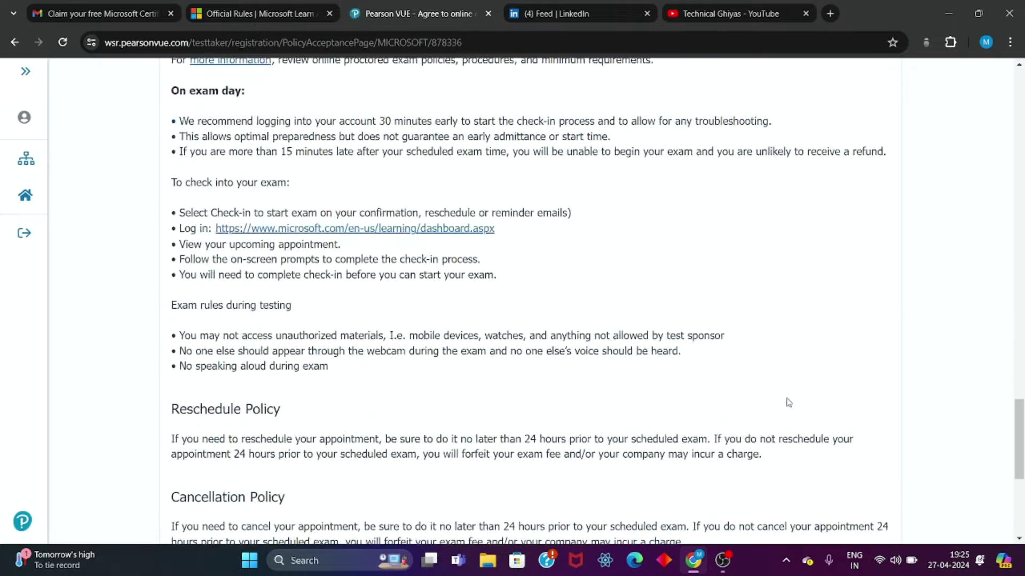
left_click(867, 450)
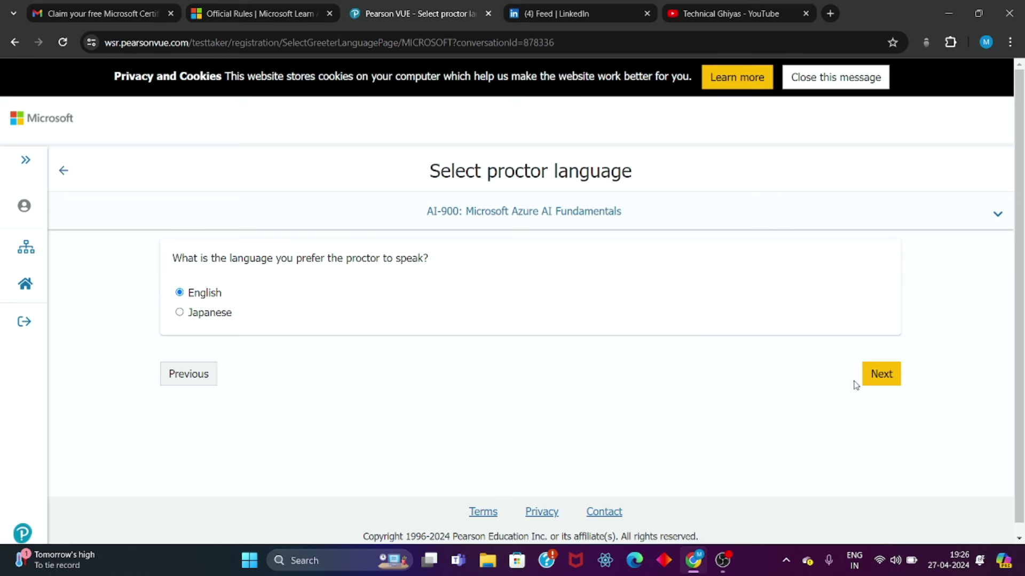
left_click(878, 378)
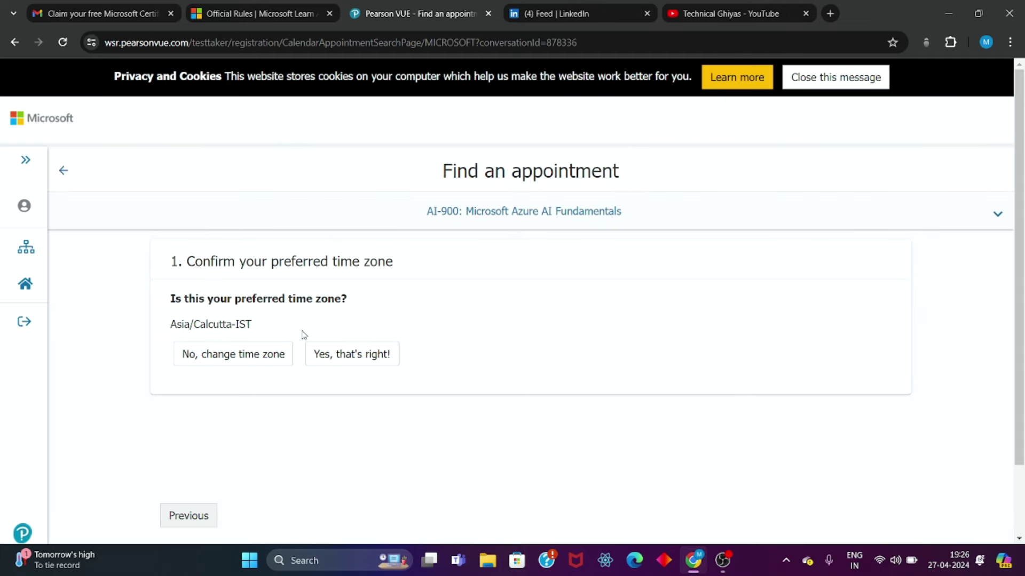
Confirm Asia/Calcutta-IST, pick May 22, 2024 on the calendar, and show 12-hour times.
scroll(303, 335, "down", 2)
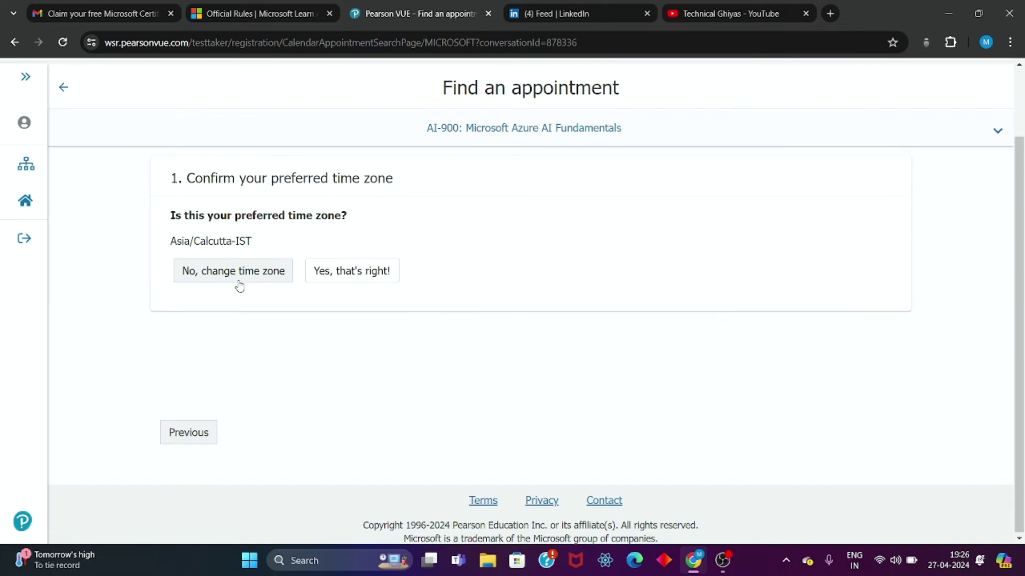
left_click(361, 273)
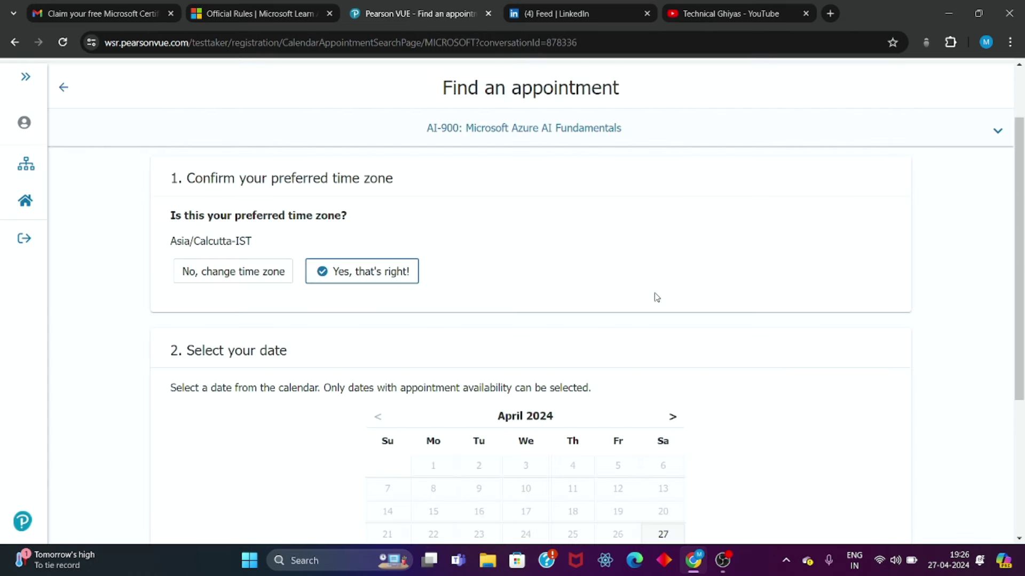
scroll(657, 298, "down", 2)
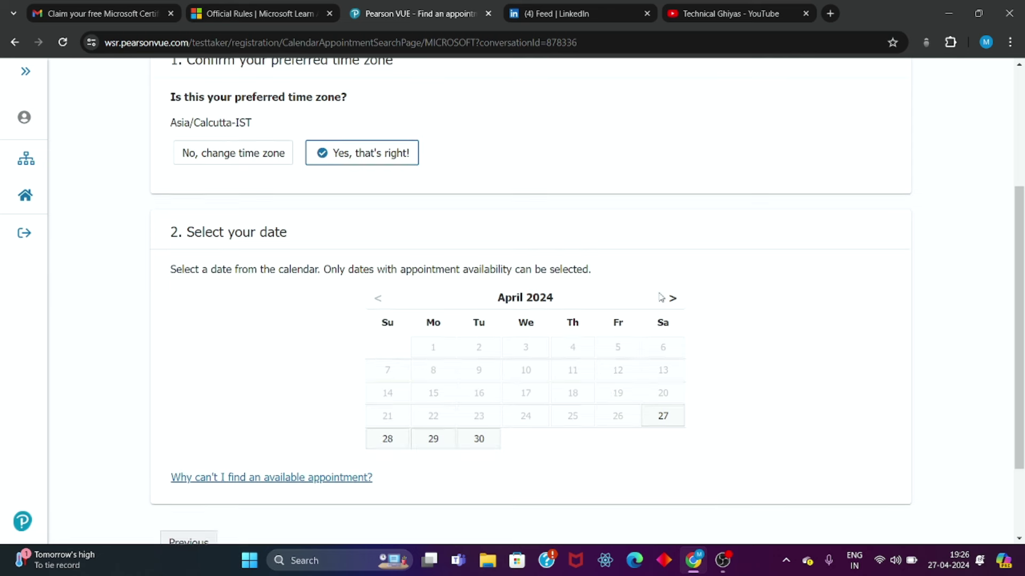
left_click(674, 299)
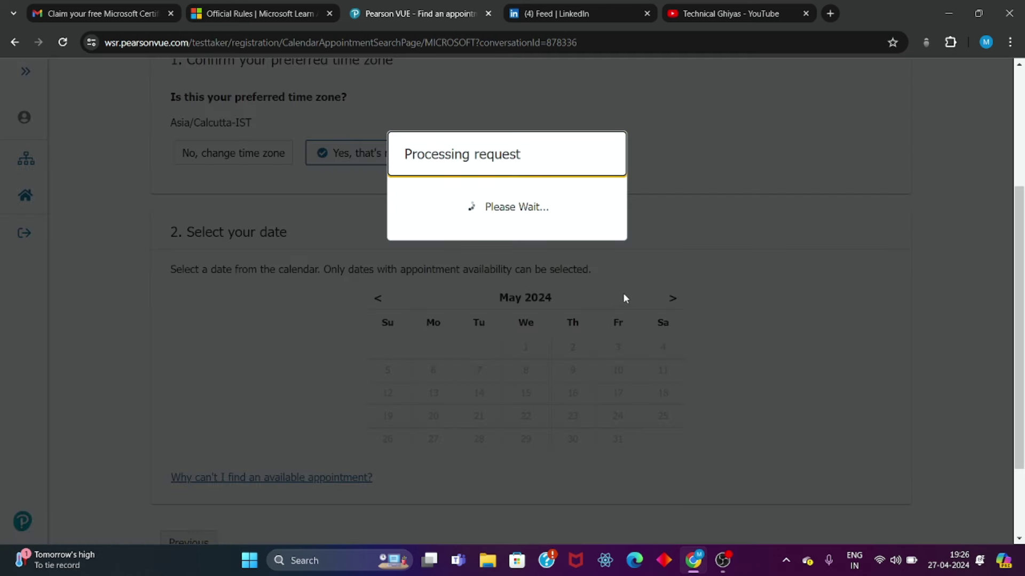
left_click(535, 422)
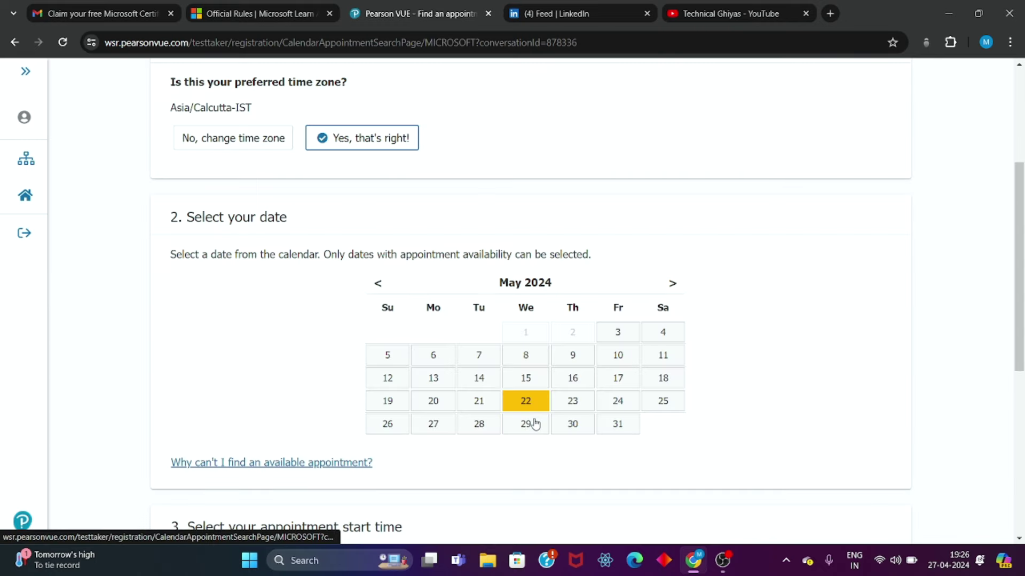
scroll(535, 423, "down", 5)
left_click(243, 299)
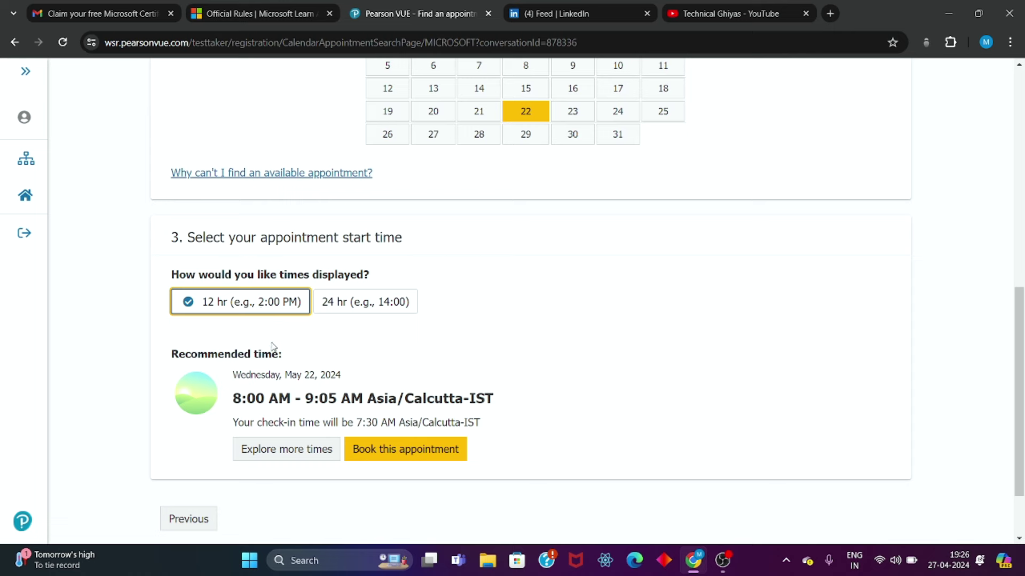
scroll(274, 346, "down", 2)
Explore more May 22 times and book the 12:45 AM start instead of 8:00 AM.
left_click(274, 367)
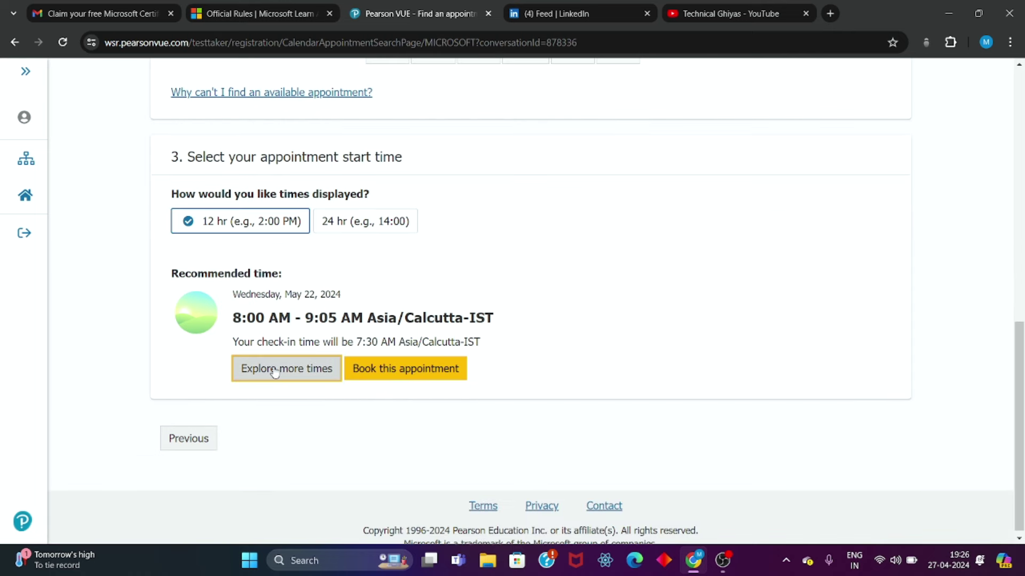
scroll(668, 332, "down", 2)
scroll(668, 332, "up", 2)
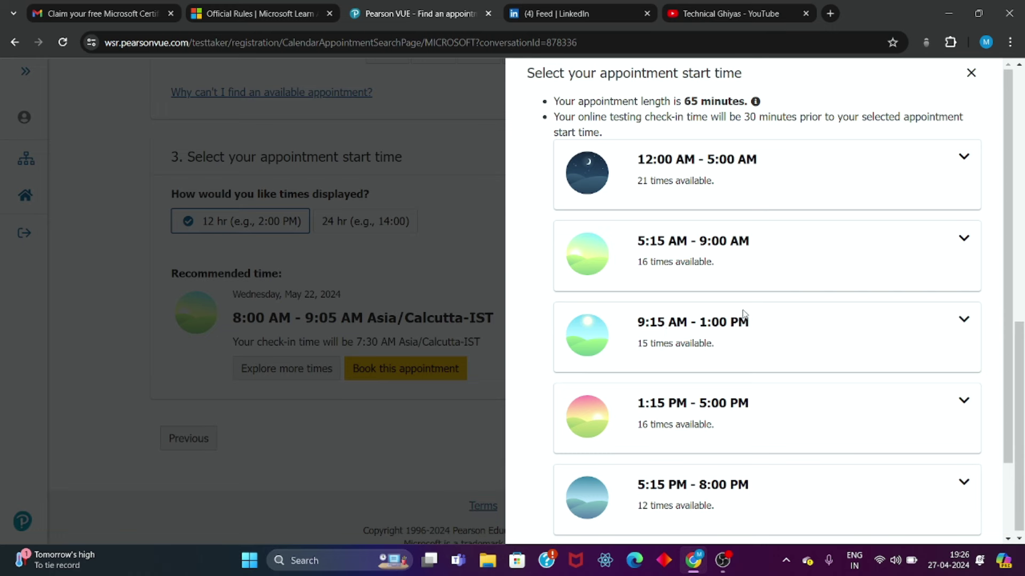
scroll(742, 315, "down", 3)
scroll(742, 311, "up", 3)
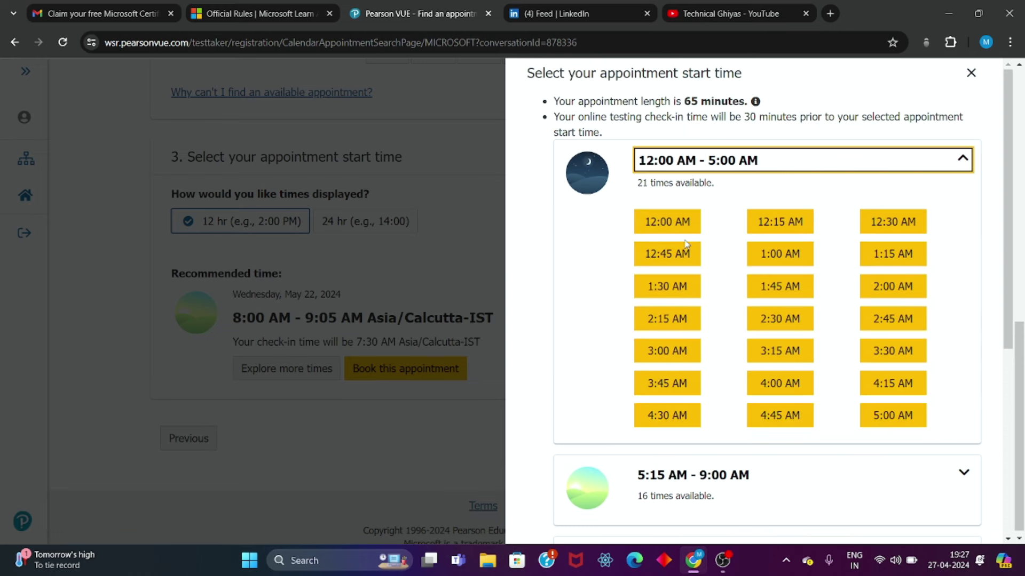
left_click(667, 265)
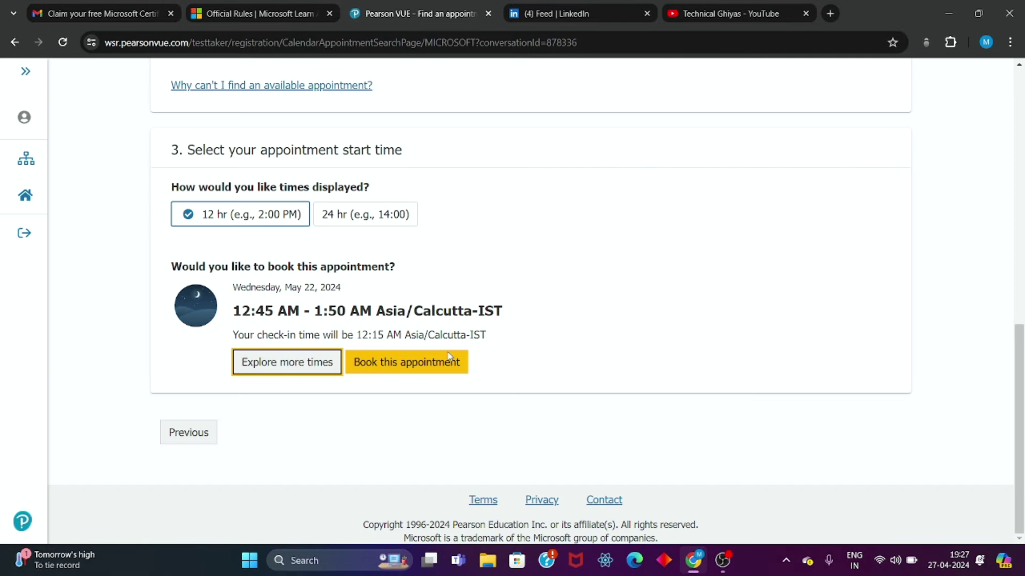
left_click(407, 359)
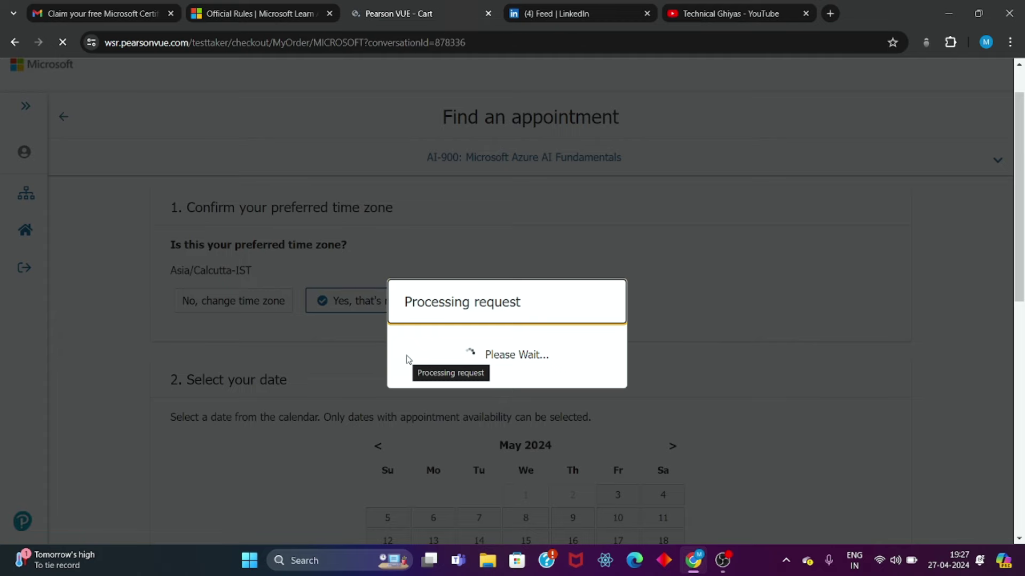
Check the cart's AI-900 May 22 appointment, INR 4361.28 including 665.28 tax, and proceed to checkout.
scroll(292, 352, "down", 4)
scroll(292, 352, "down", 8)
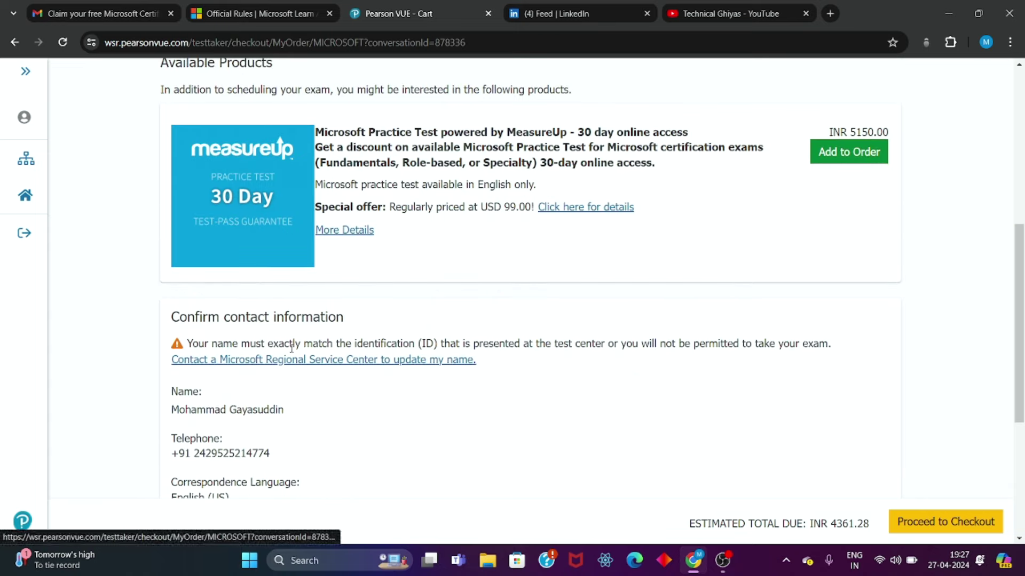
scroll(599, 292, "down", 1)
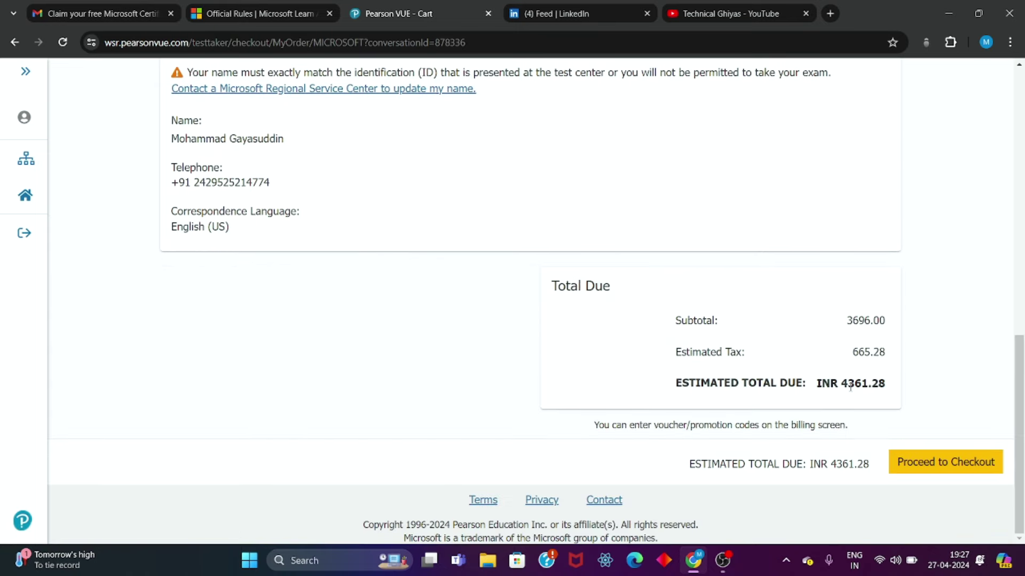
scroll(850, 385, "up", 10)
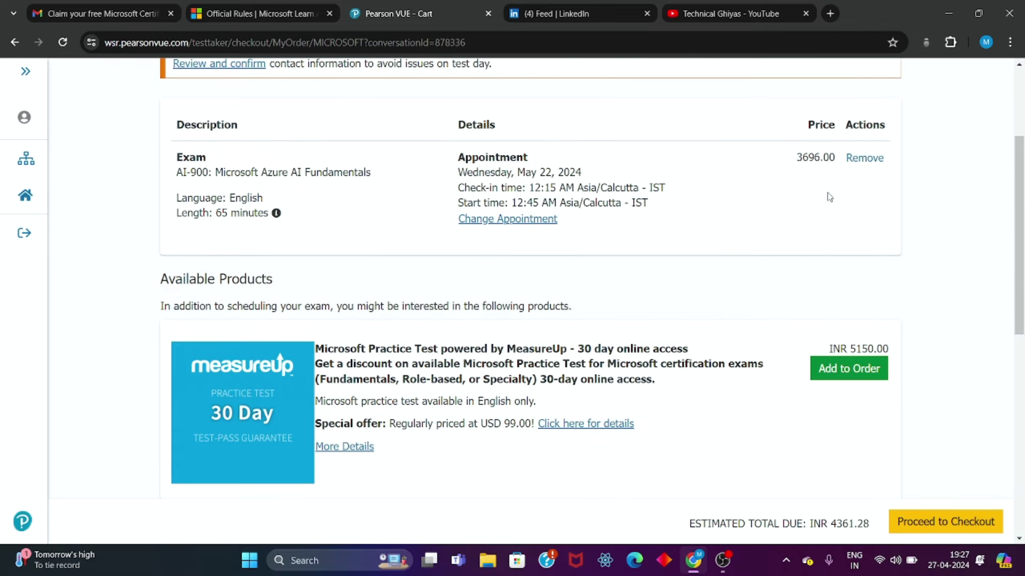
scroll(829, 198, "down", 5)
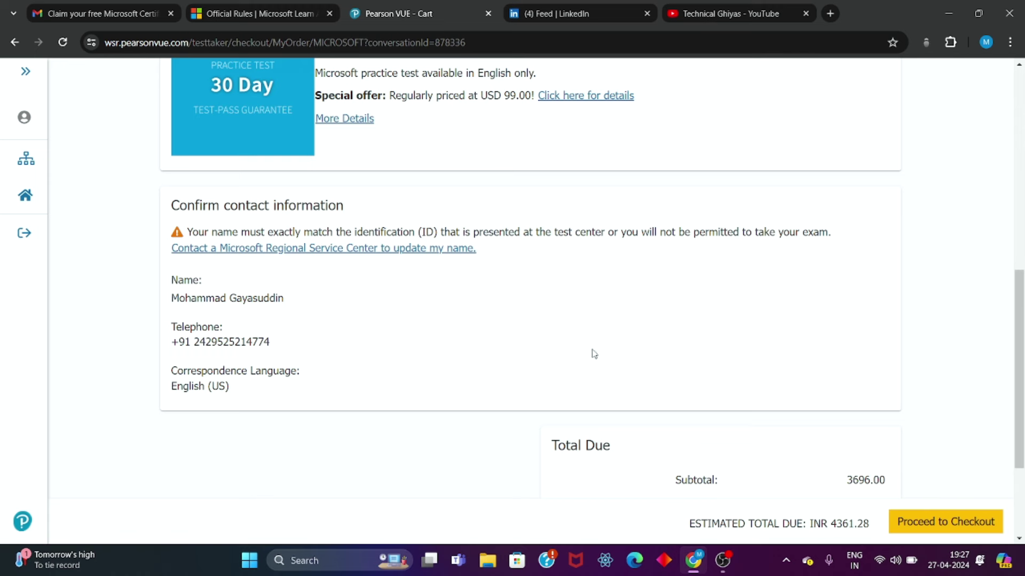
scroll(594, 354, "down", 3)
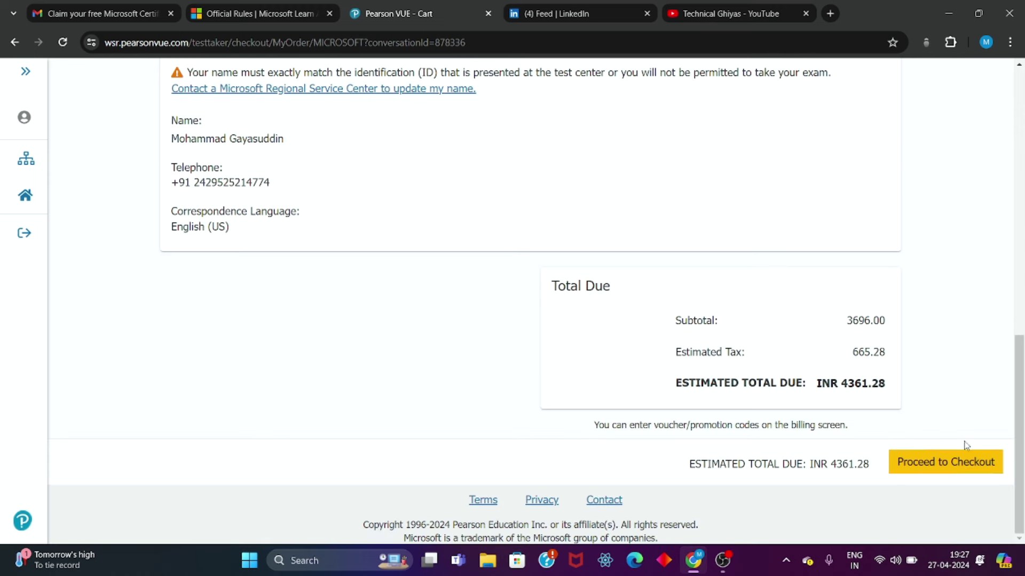
left_click(944, 467)
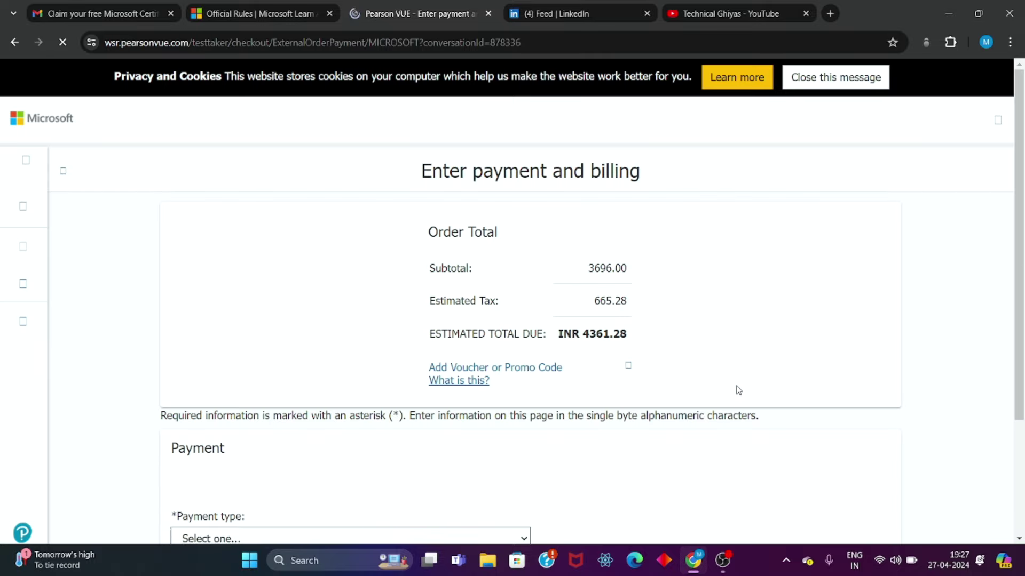
Reveal the voucher or promo code field on the payment page and place the cursor in it.
scroll(480, 342, "down", 2)
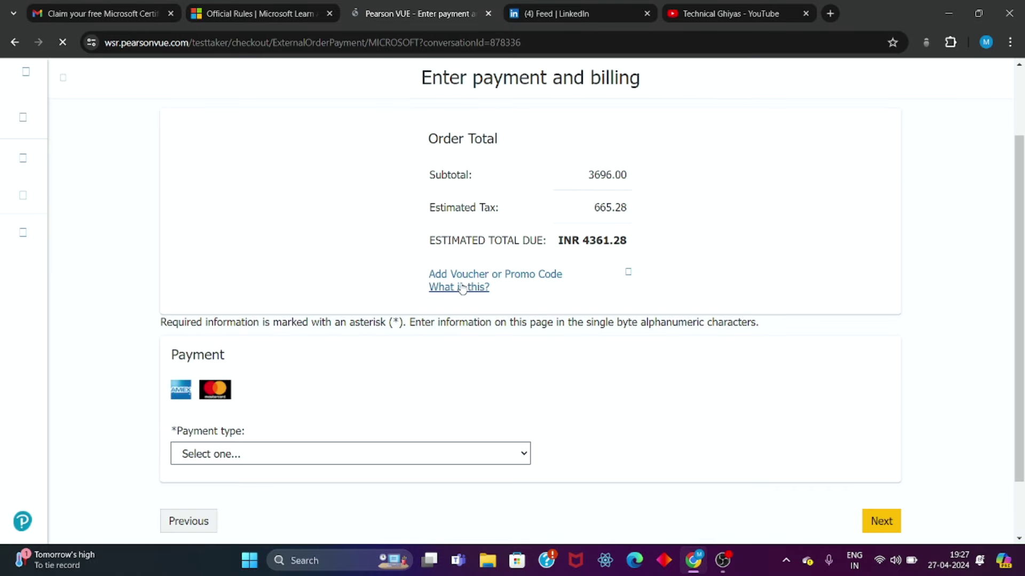
left_click(538, 280)
left_click(484, 345)
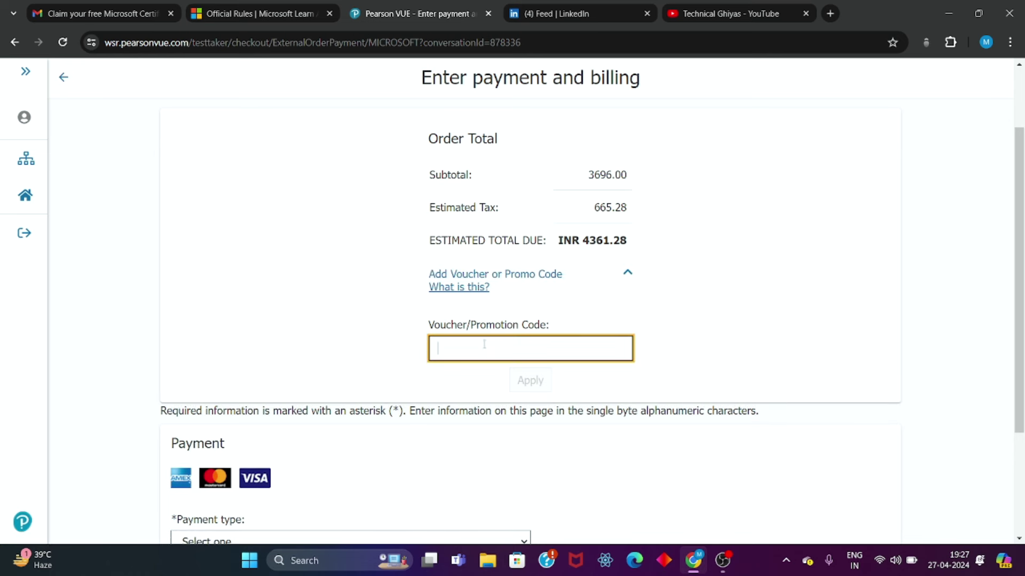
Leave the payment page and switch to the LinkedIn tab, then the Technical Ghiyas YouTube channel.
scroll(484, 344, "down", 3)
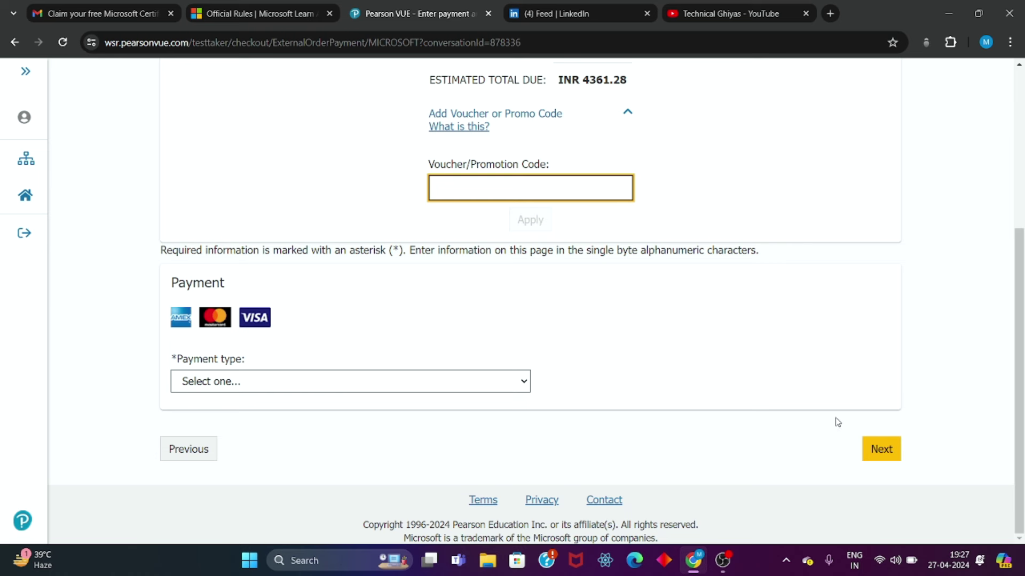
scroll(837, 422, "up", 1)
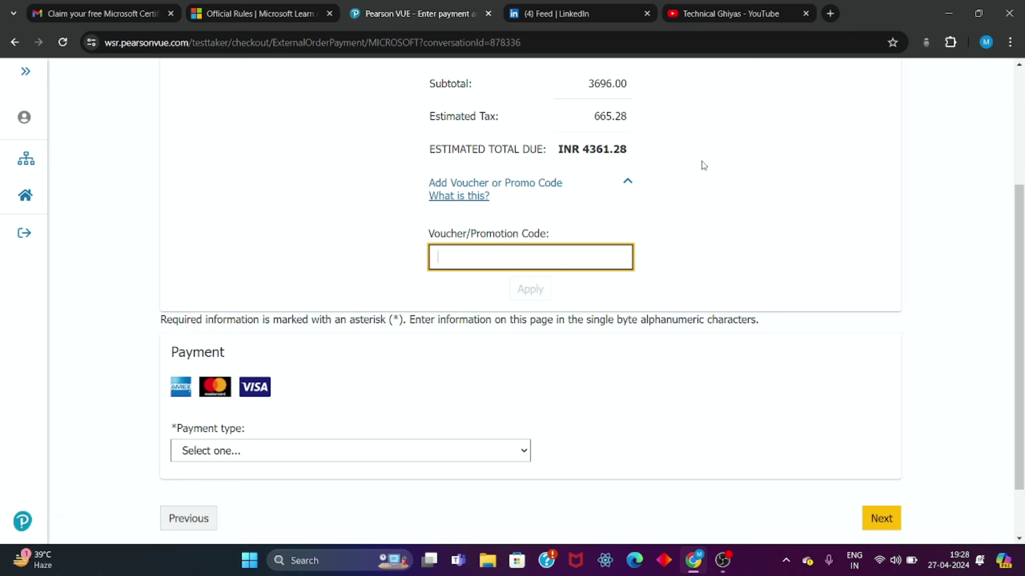
left_click(521, 7)
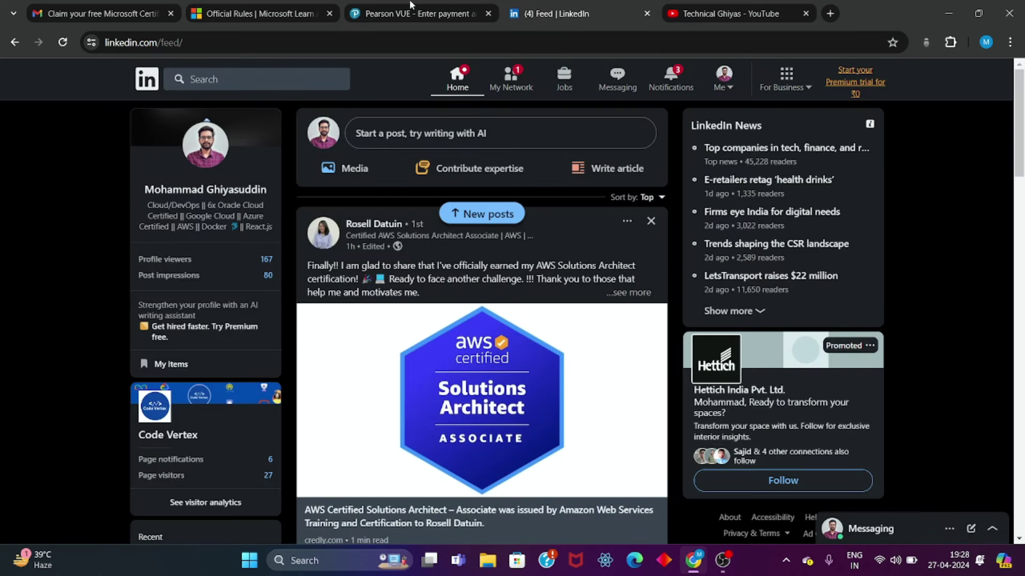
left_click(728, 7)
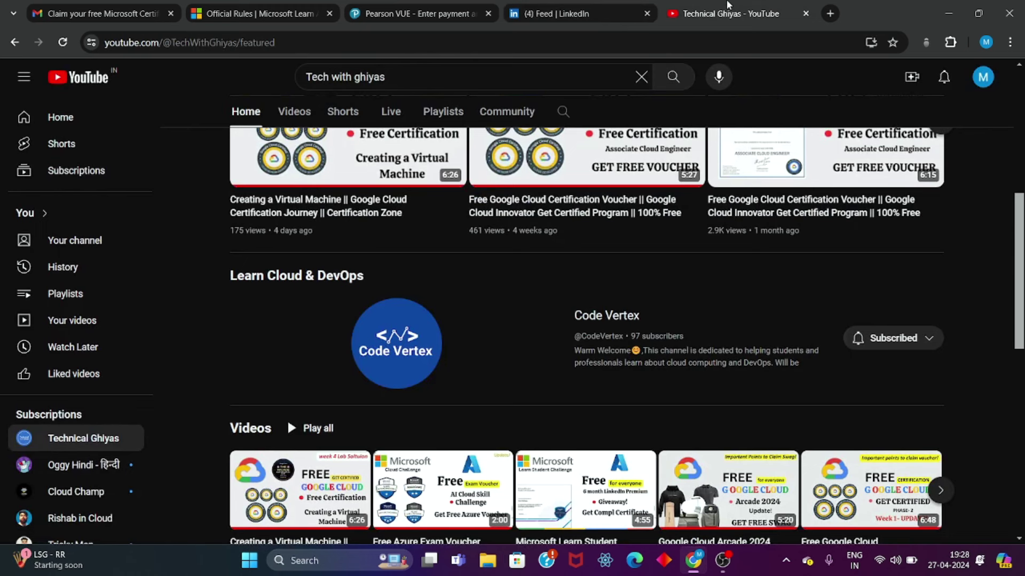